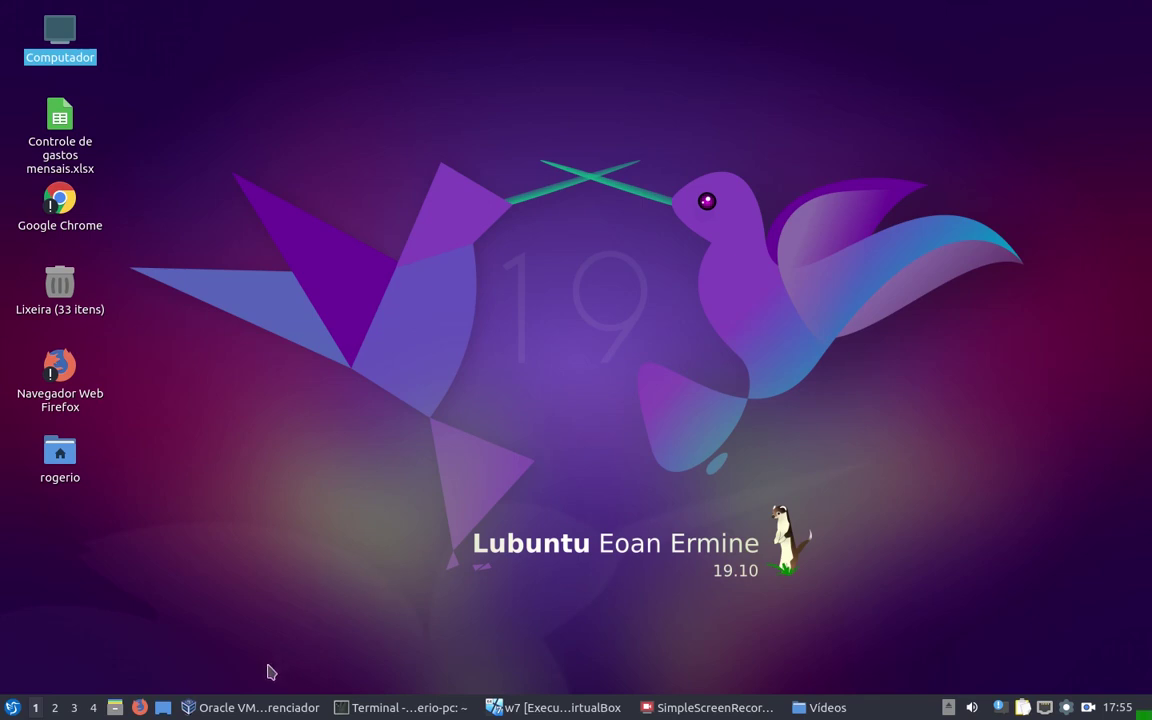
Switch to the running w7 virtual machine and inspect the COM port under Portas (COM e LPT) in its Device Manager
{"action": "left_click", "coordinate": [256, 707]}
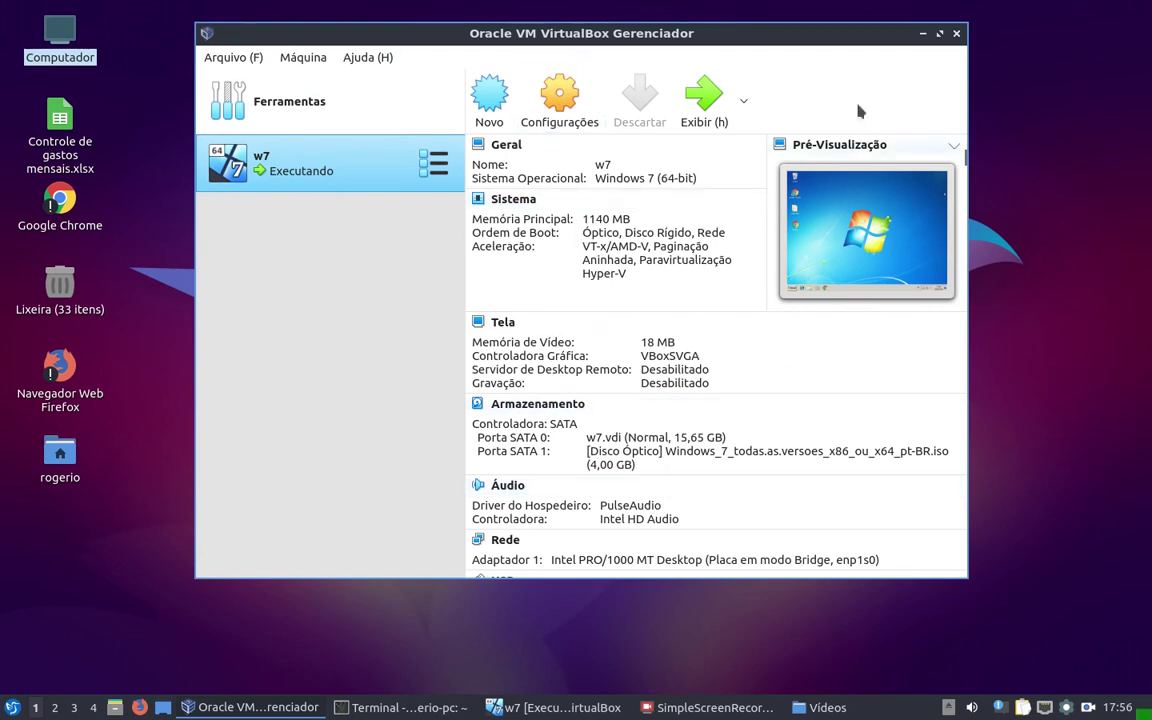
{"action": "left_click", "coordinate": [924, 38]}
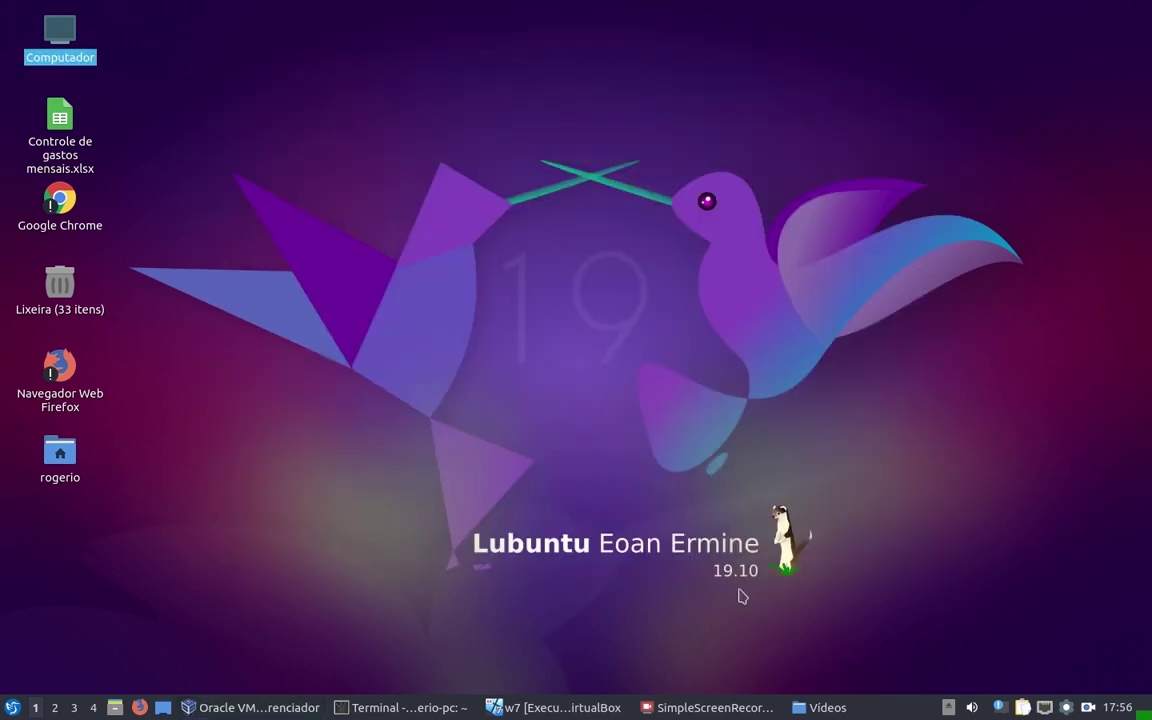
{"action": "left_click", "coordinate": [552, 708]}
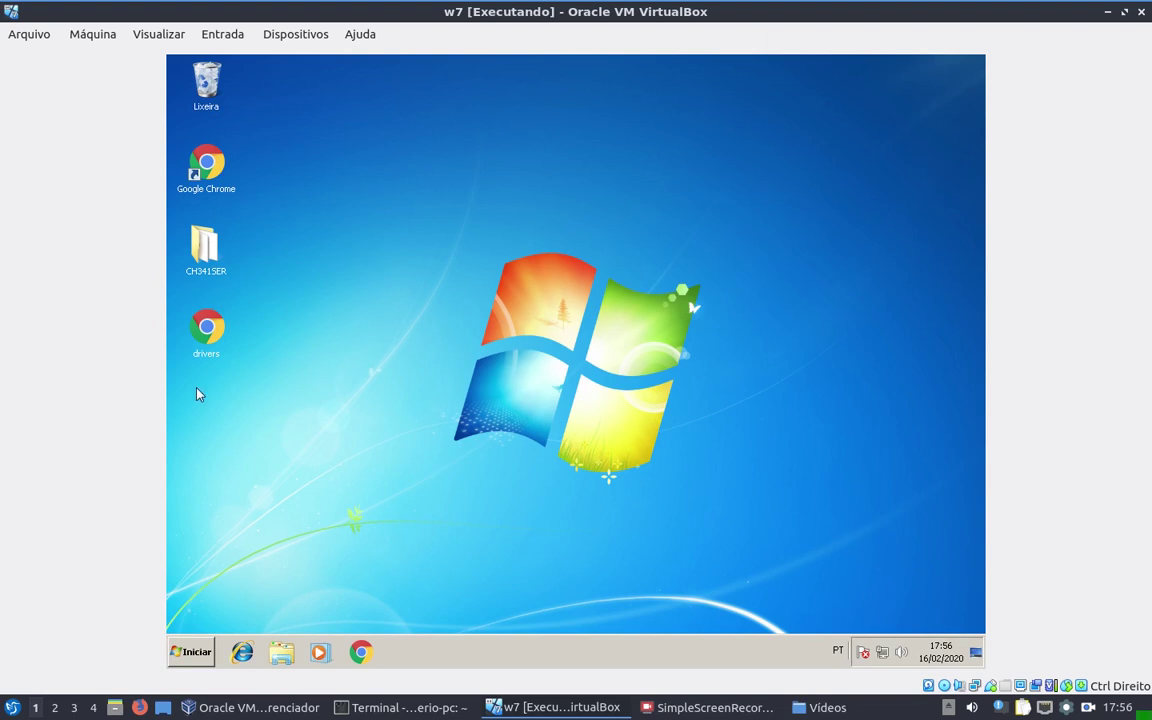
{"action": "left_click", "coordinate": [190, 652]}
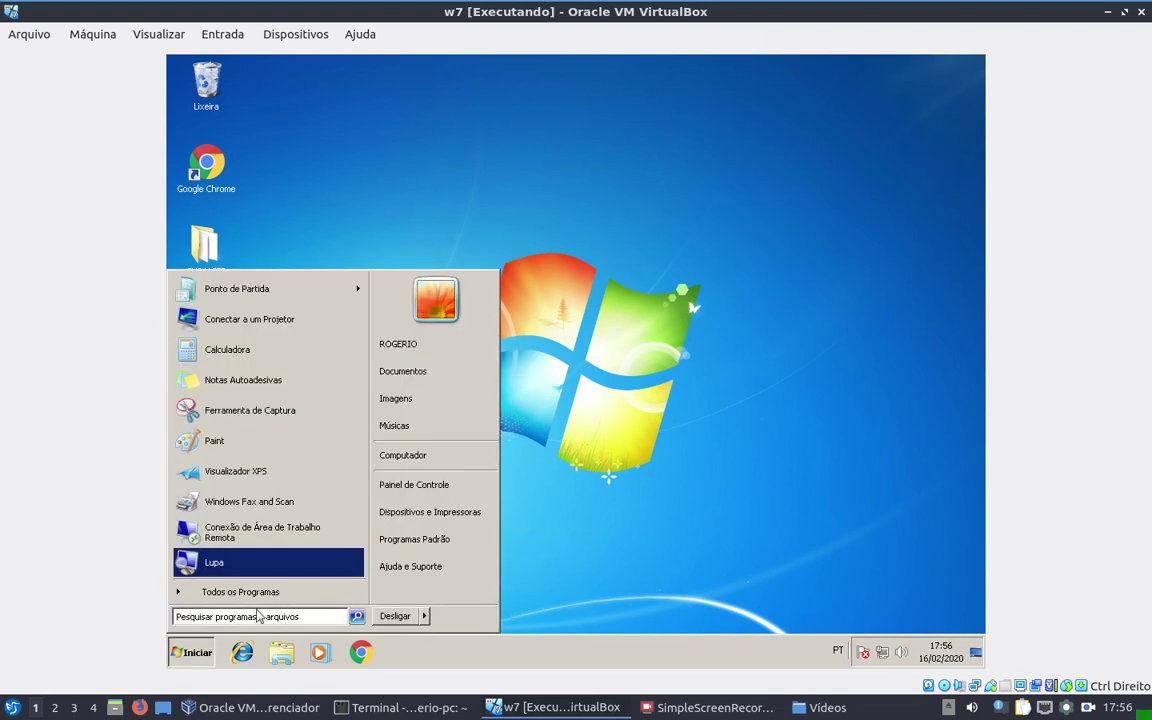
{"action": "right_click", "coordinate": [396, 458]}
{"action": "left_click", "coordinate": [430, 568]}
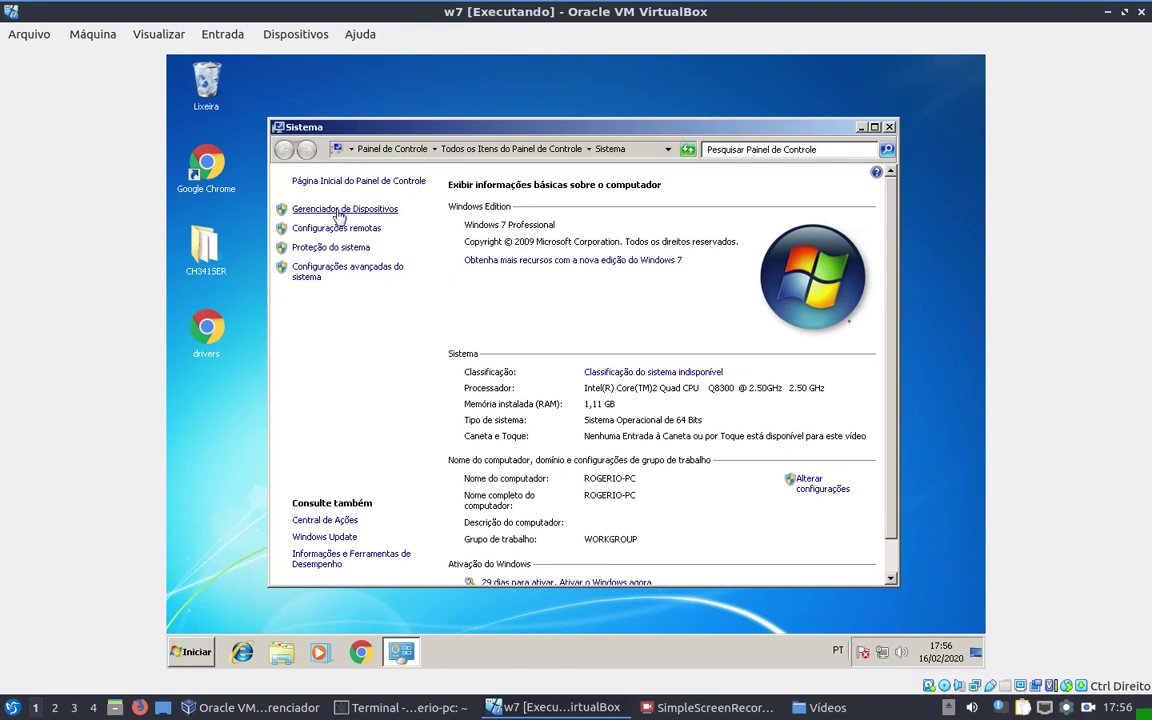
{"action": "left_click", "coordinate": [339, 214]}
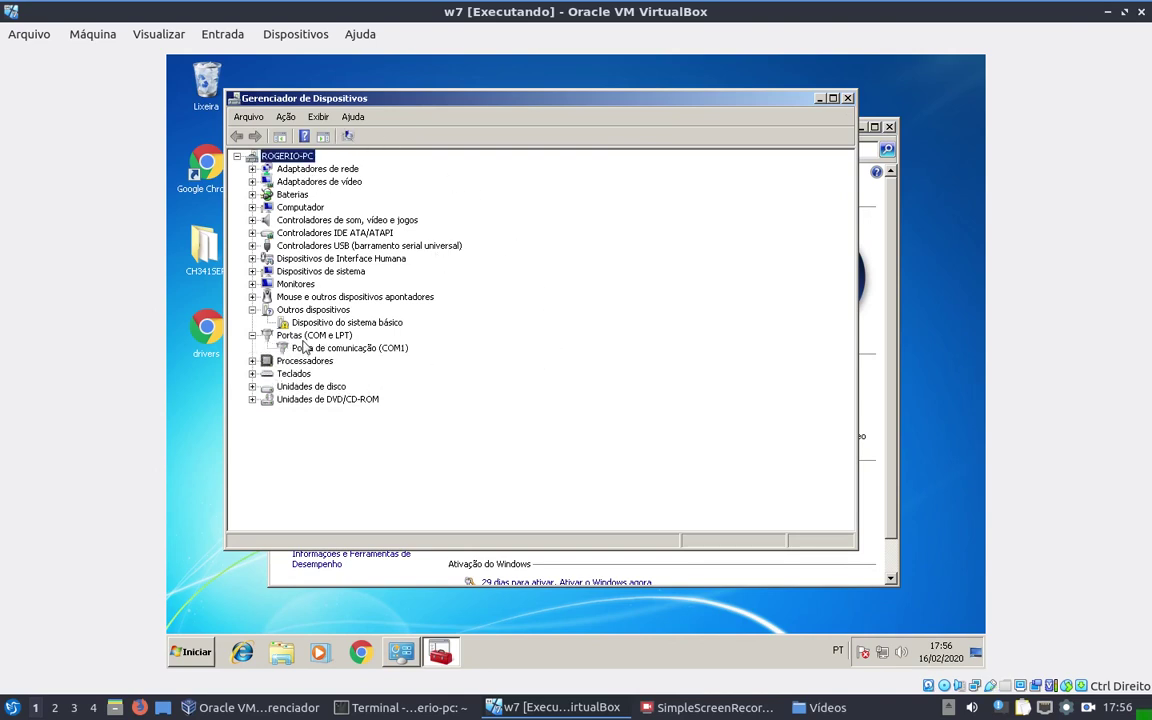
{"action": "left_click", "coordinate": [305, 348]}
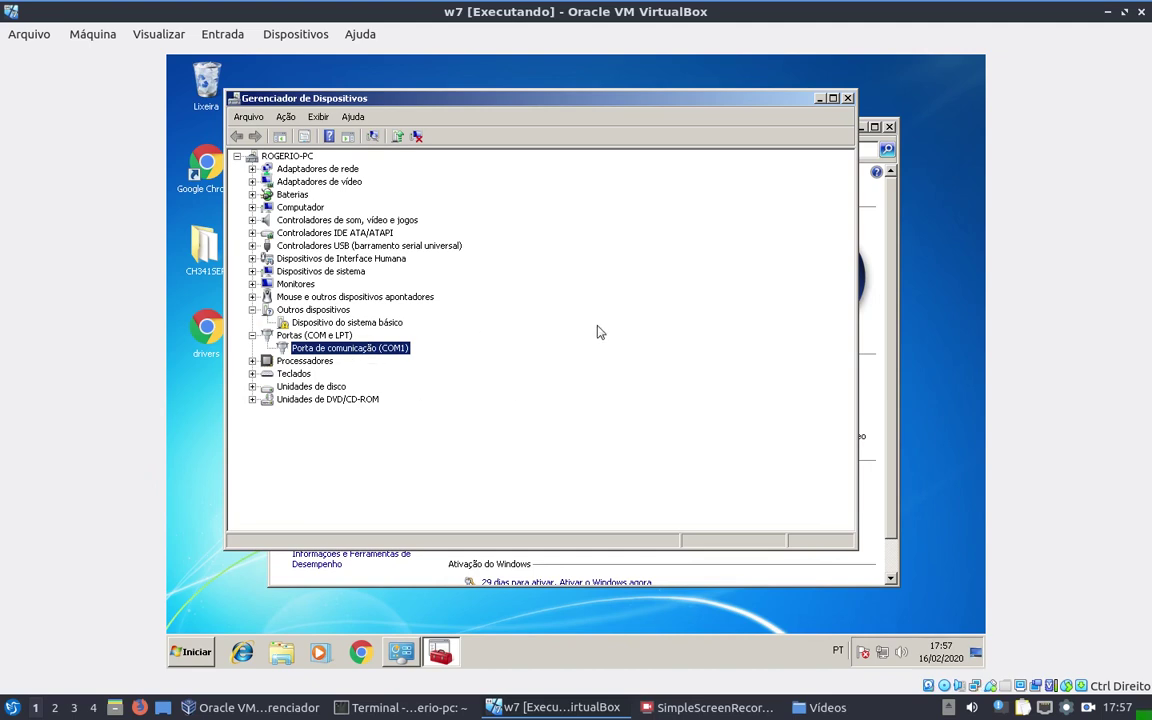
{"action": "left_click", "coordinate": [847, 99]}
{"action": "left_click", "coordinate": [888, 128]}
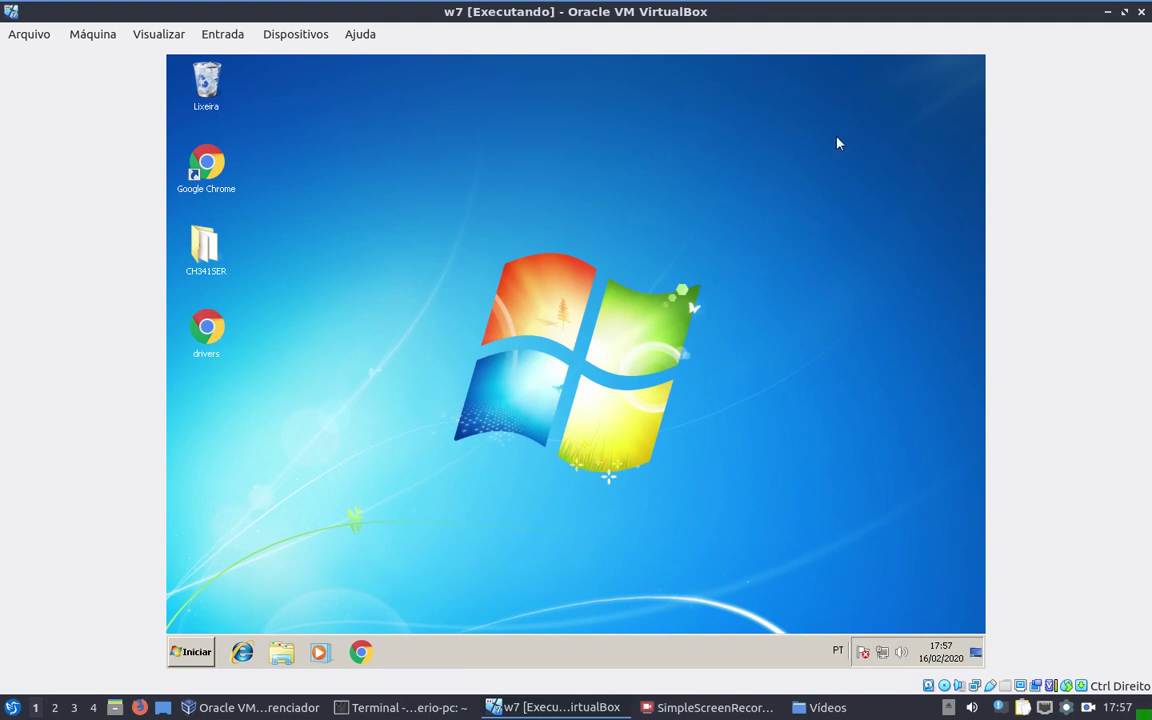
Close the w7 virtual machine with the power-off option (Desligar a máquina)
{"action": "left_click", "coordinate": [1141, 11]}
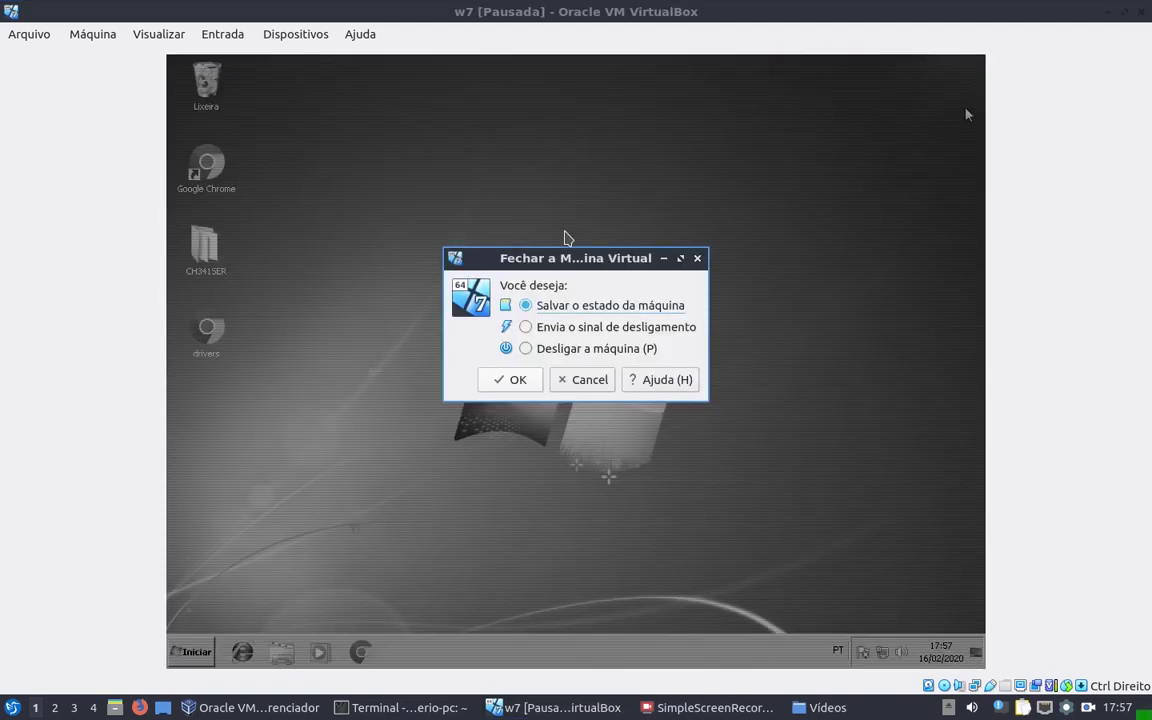
{"action": "left_click", "coordinate": [526, 349]}
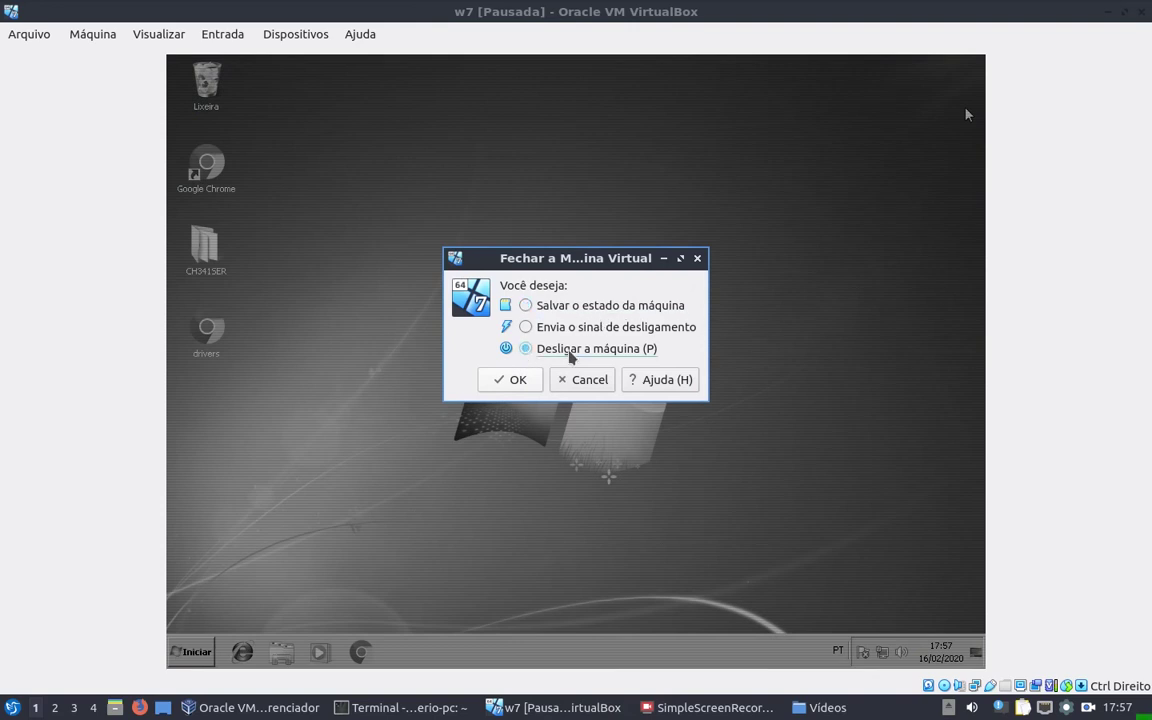
{"action": "left_click", "coordinate": [490, 383]}
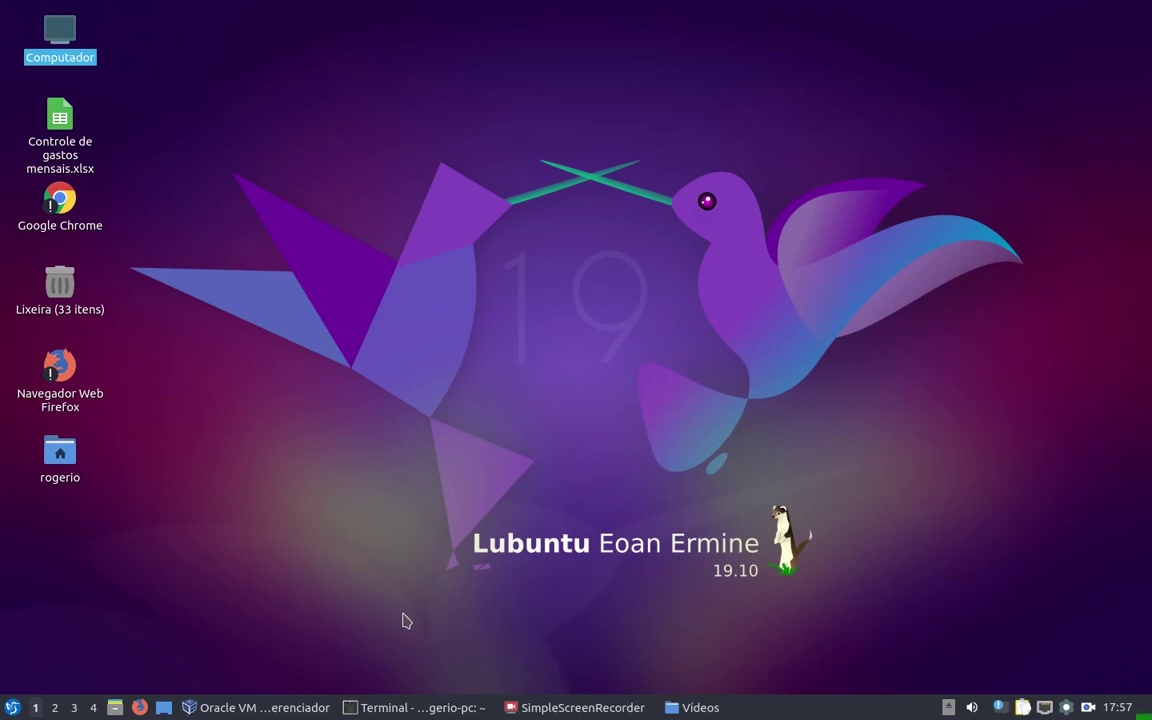
Review the port number, port mode and path of serial port 1 in the w7 machine's settings and accept them
{"action": "left_click", "coordinate": [255, 709]}
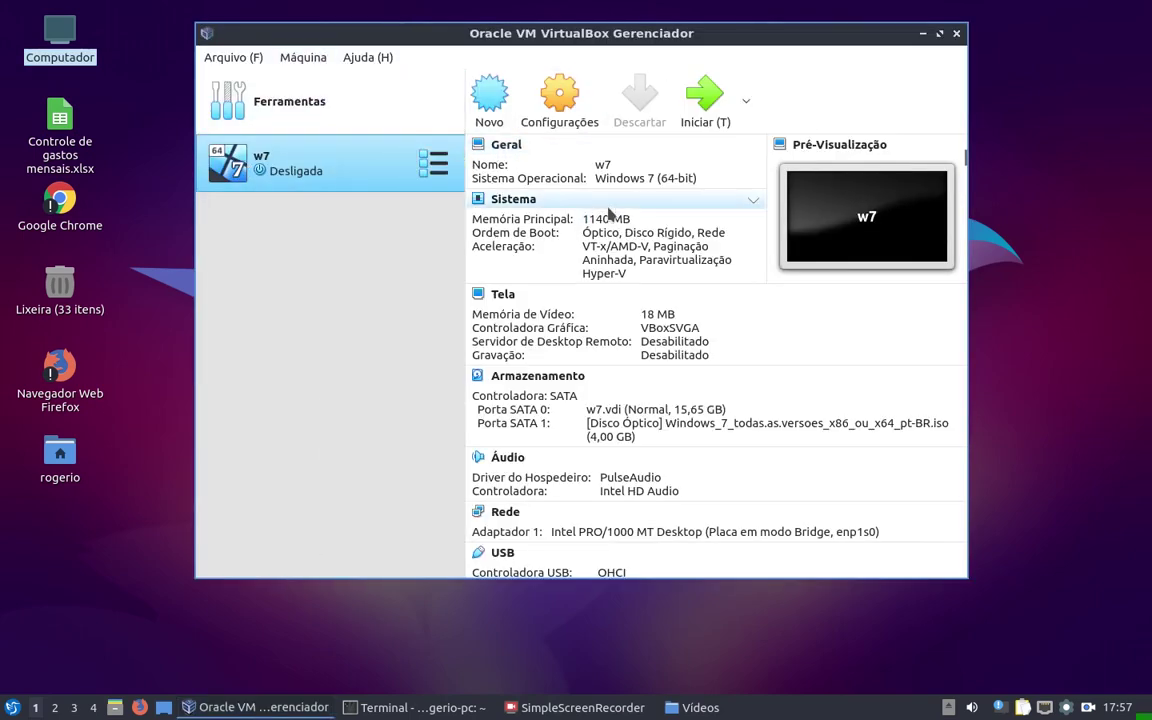
{"action": "left_click", "coordinate": [562, 105]}
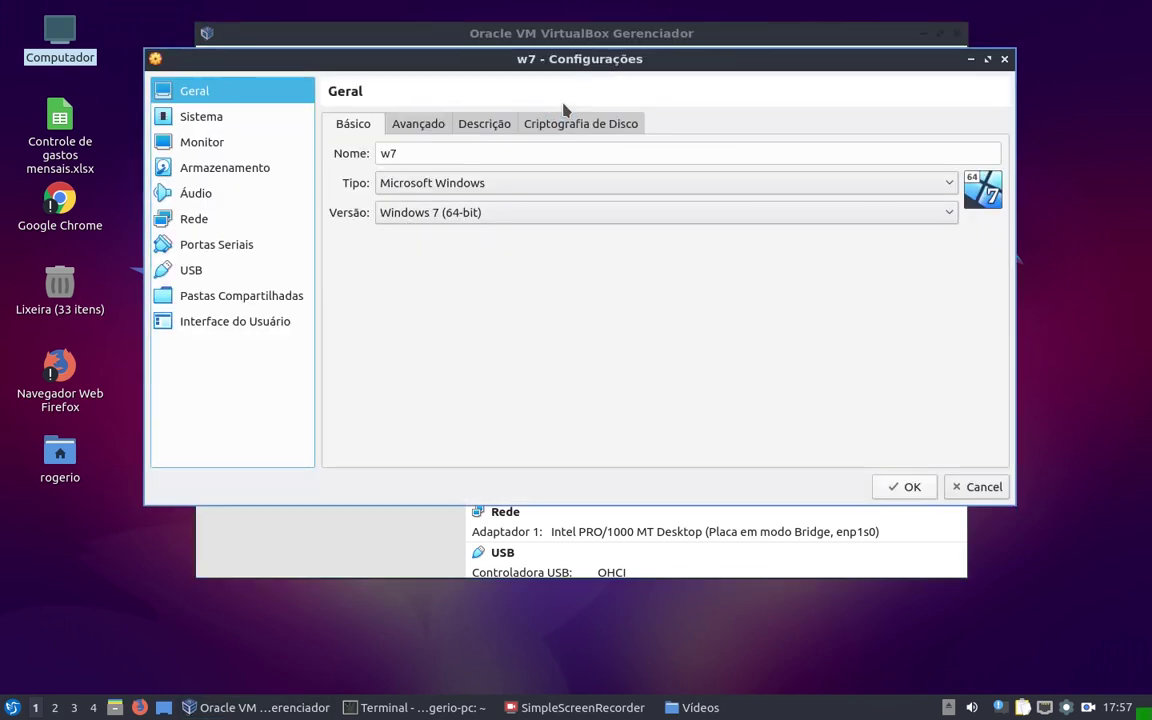
{"action": "left_click", "coordinate": [206, 252]}
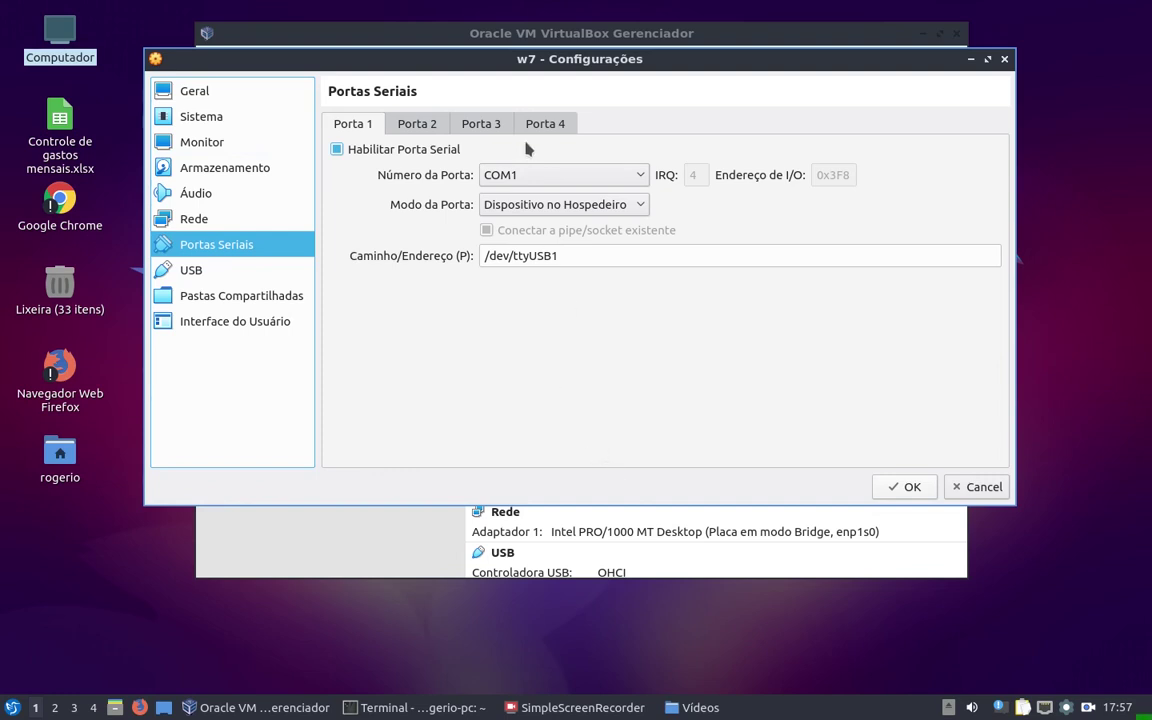
{"action": "left_click", "coordinate": [574, 178]}
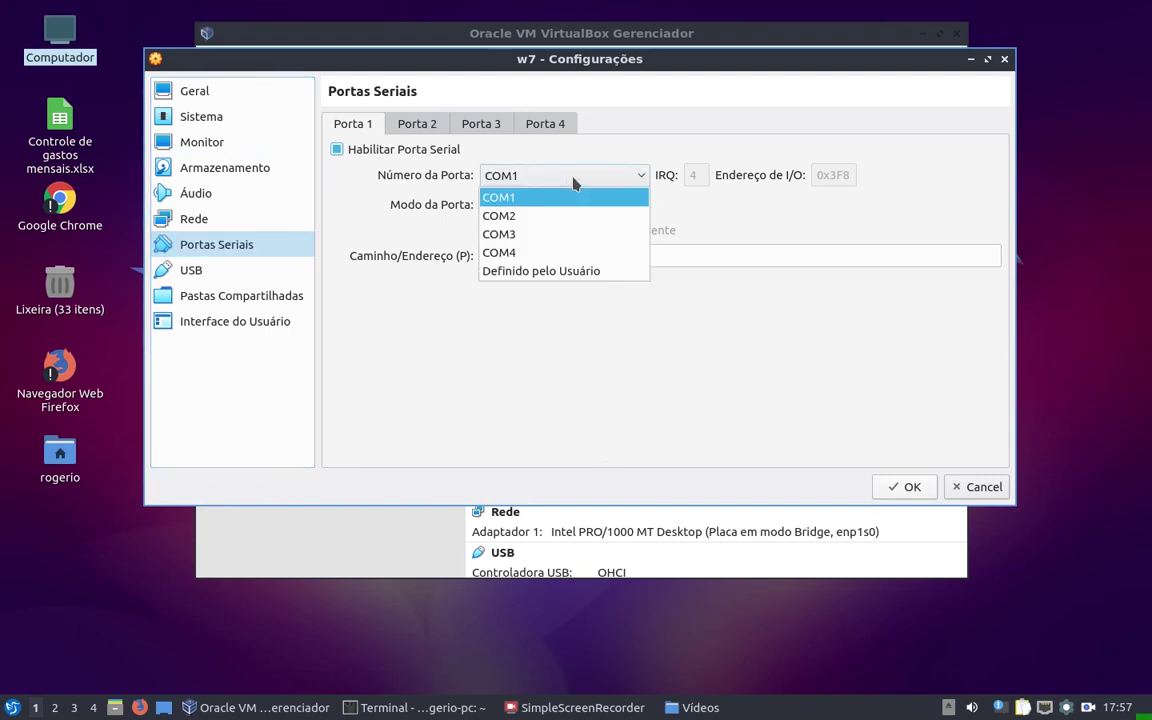
{"action": "left_click", "coordinate": [574, 183]}
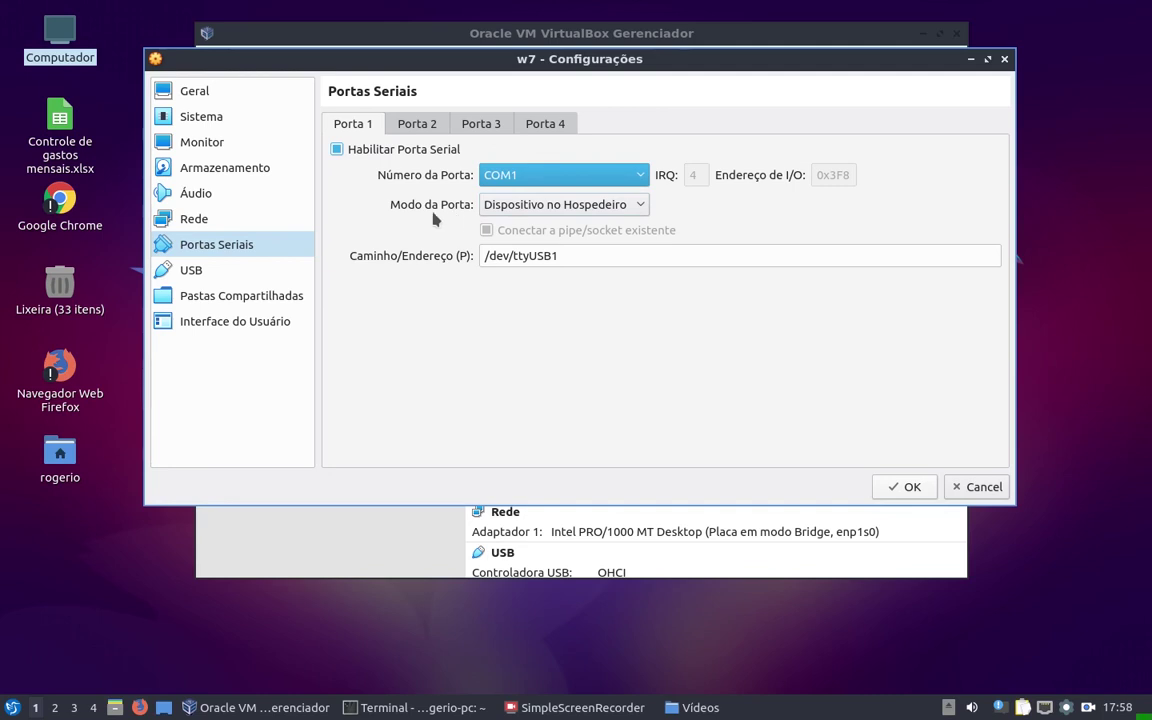
{"action": "left_click", "coordinate": [574, 208]}
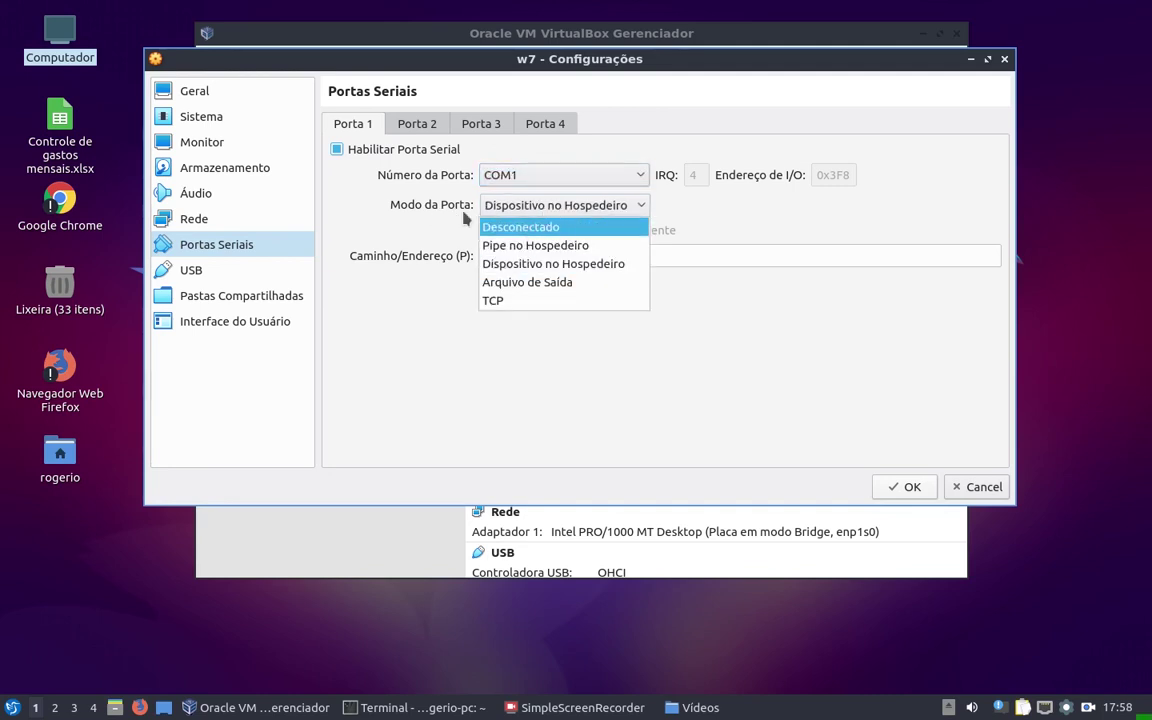
{"action": "left_click", "coordinate": [425, 200]}
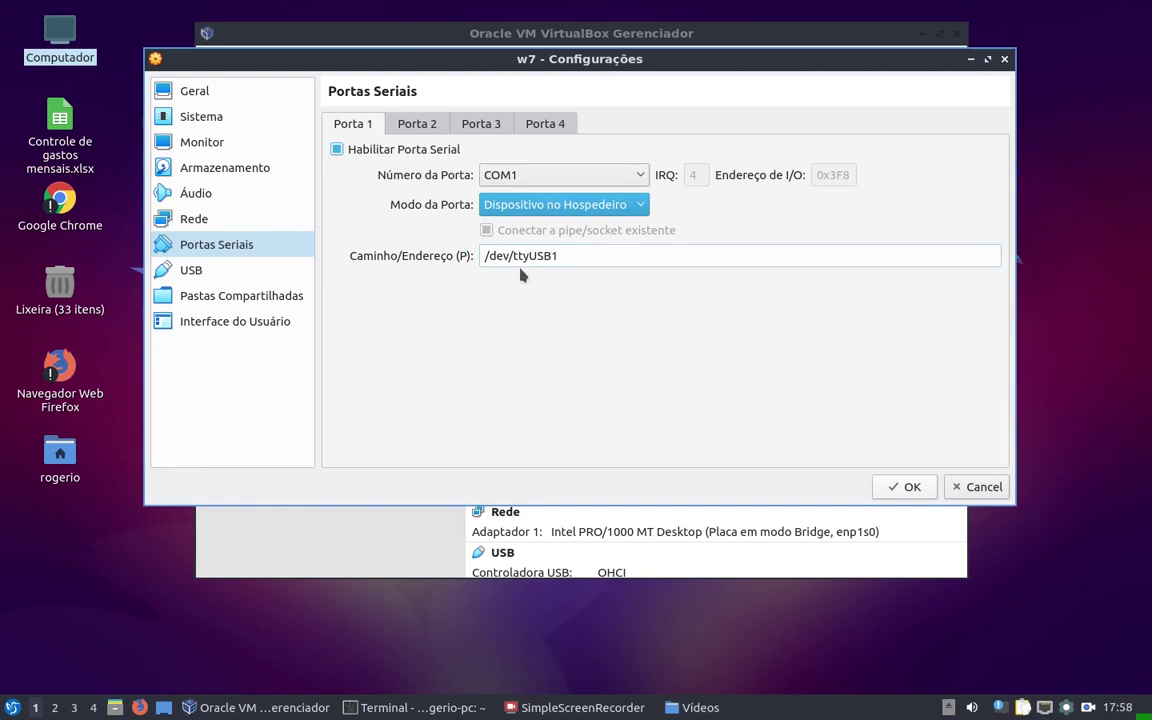
{"action": "left_click_drag", "start_coordinate": [560, 256], "coordinate": [489, 257]}
{"action": "left_click", "coordinate": [569, 256]}
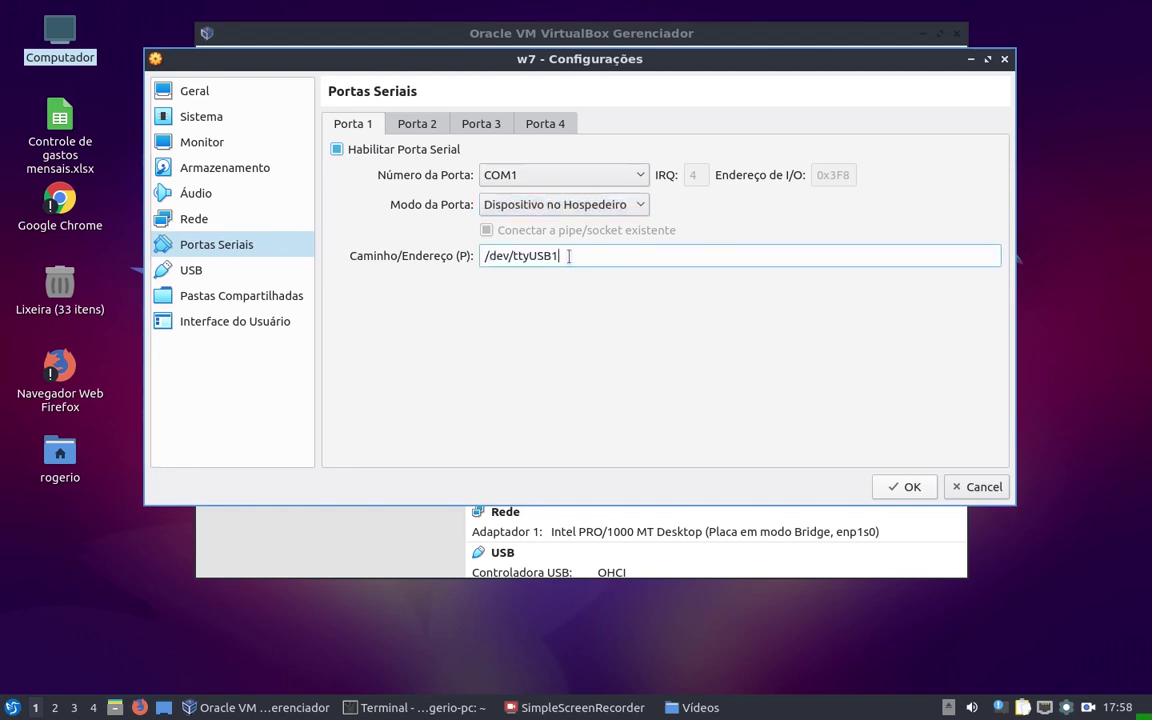
{"action": "left_click", "coordinate": [906, 487]}
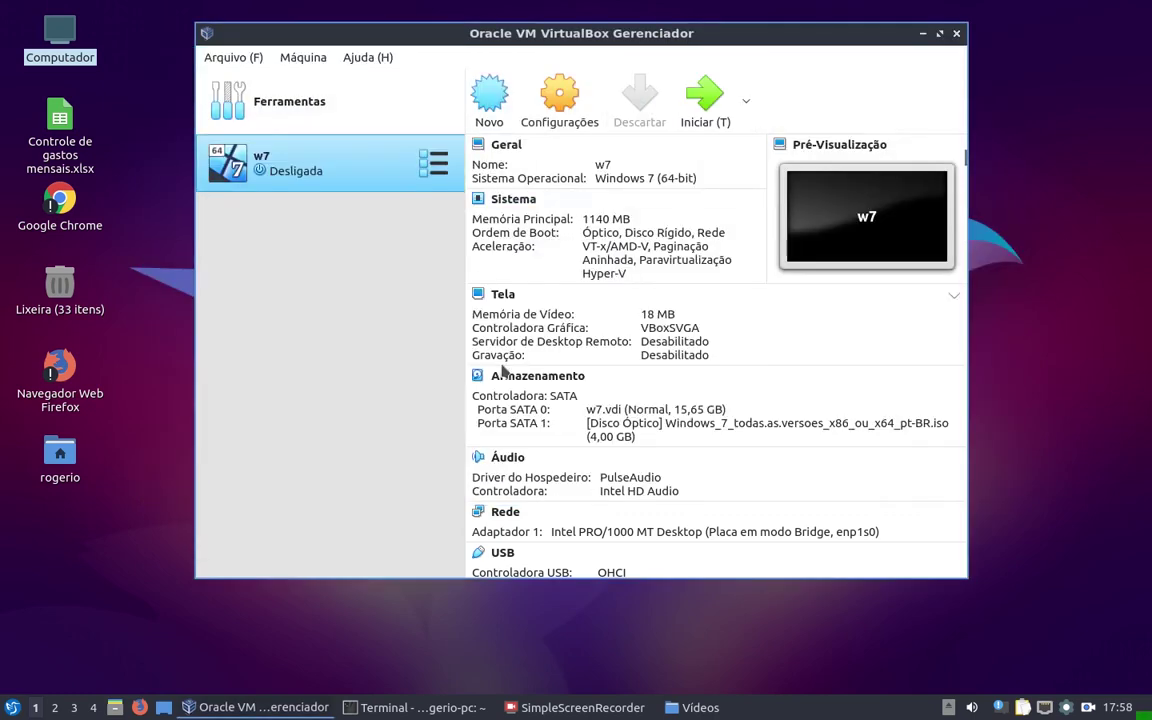
Switch to the terminal, clear it, and run dmesg in an enlarged window
{"action": "left_click", "coordinate": [428, 707]}
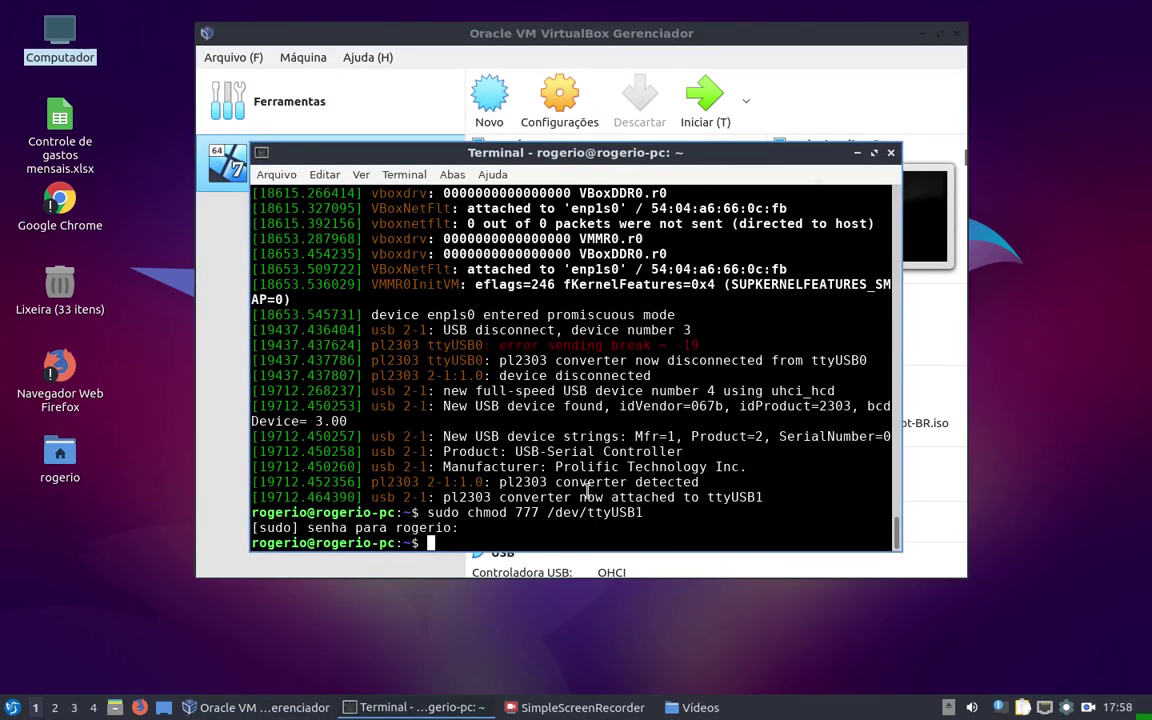
{"action": "key", "text": "ctrl+l"}
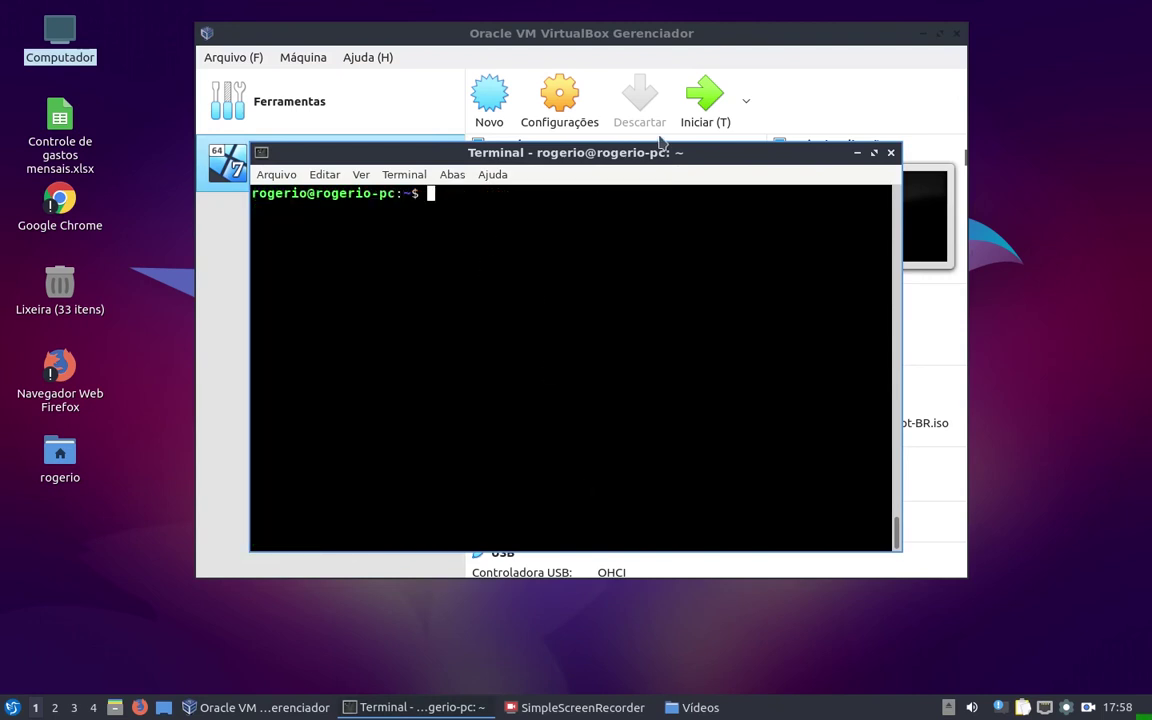
{"action": "left_click_drag", "start_coordinate": [645, 153], "coordinate": [641, 234]}
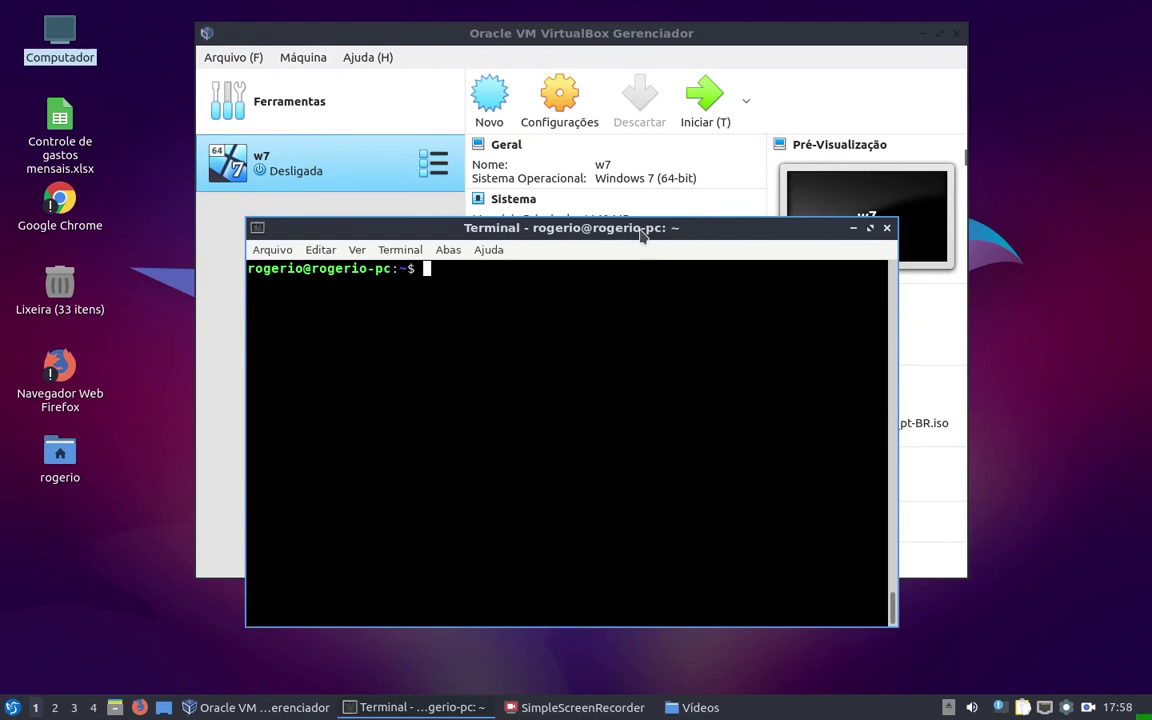
{"action": "key", "text": "Up"}
{"action": "key", "text": "Up"}
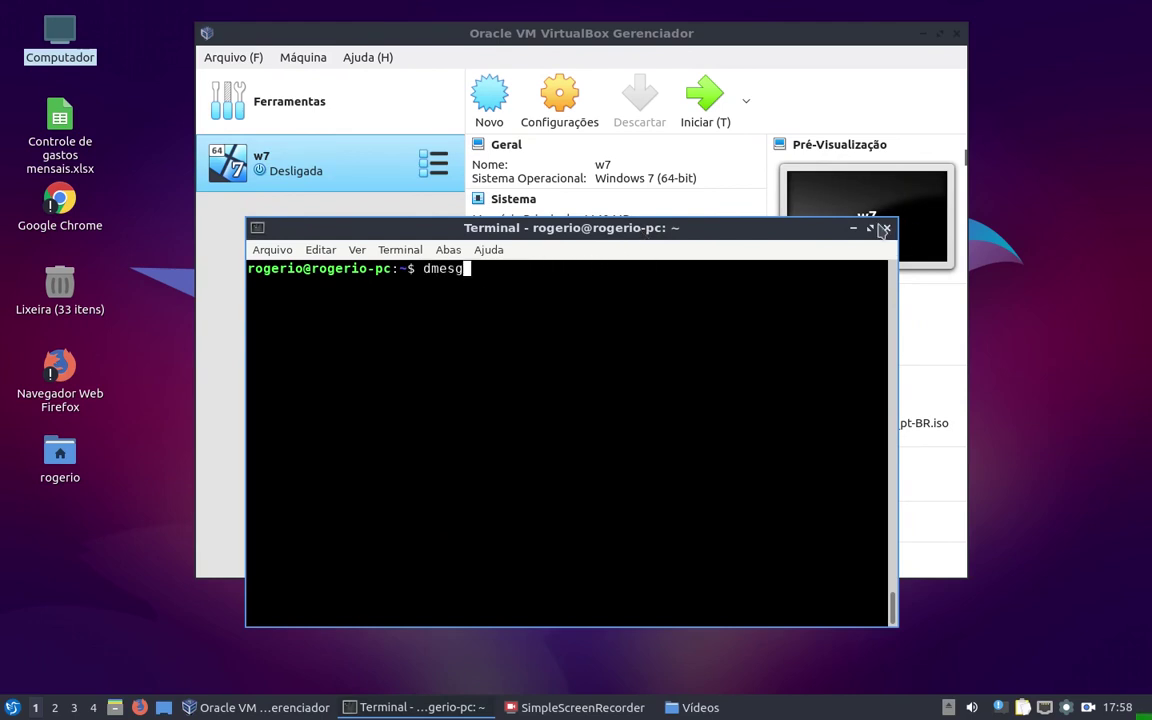
{"action": "left_click_drag", "start_coordinate": [243, 218], "coordinate": [5, 25]}
{"action": "left_click_drag", "start_coordinate": [462, 35], "coordinate": [621, 78]}
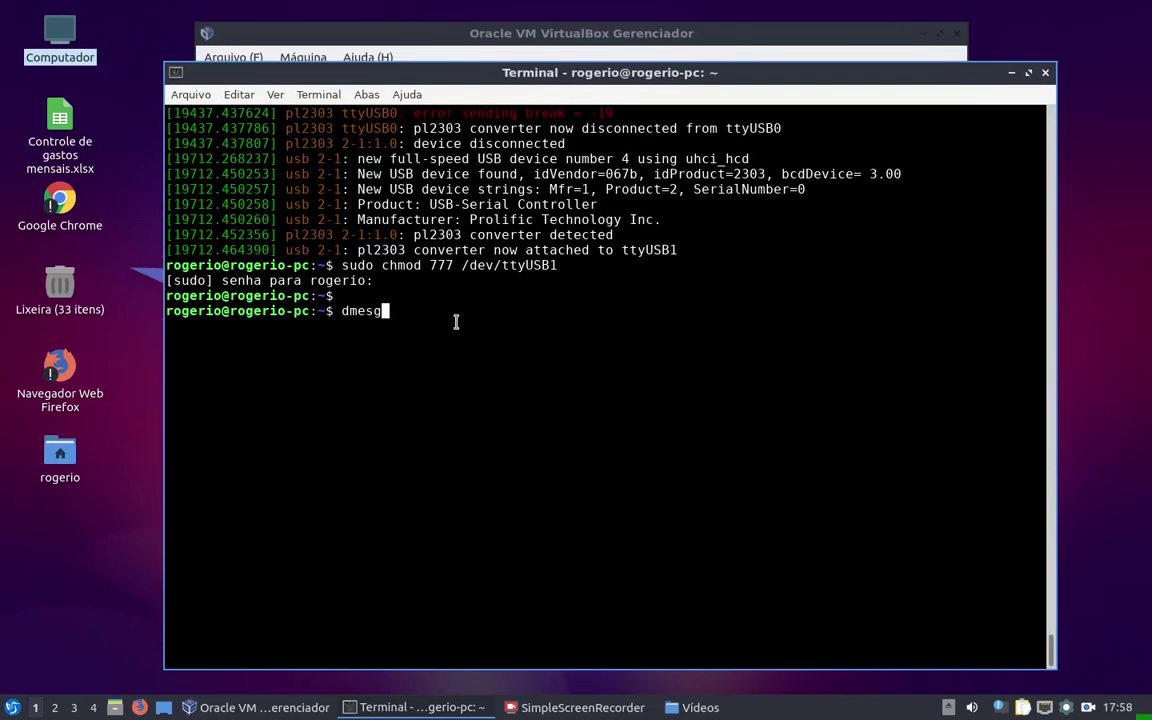
{"action": "key", "text": "Return"}
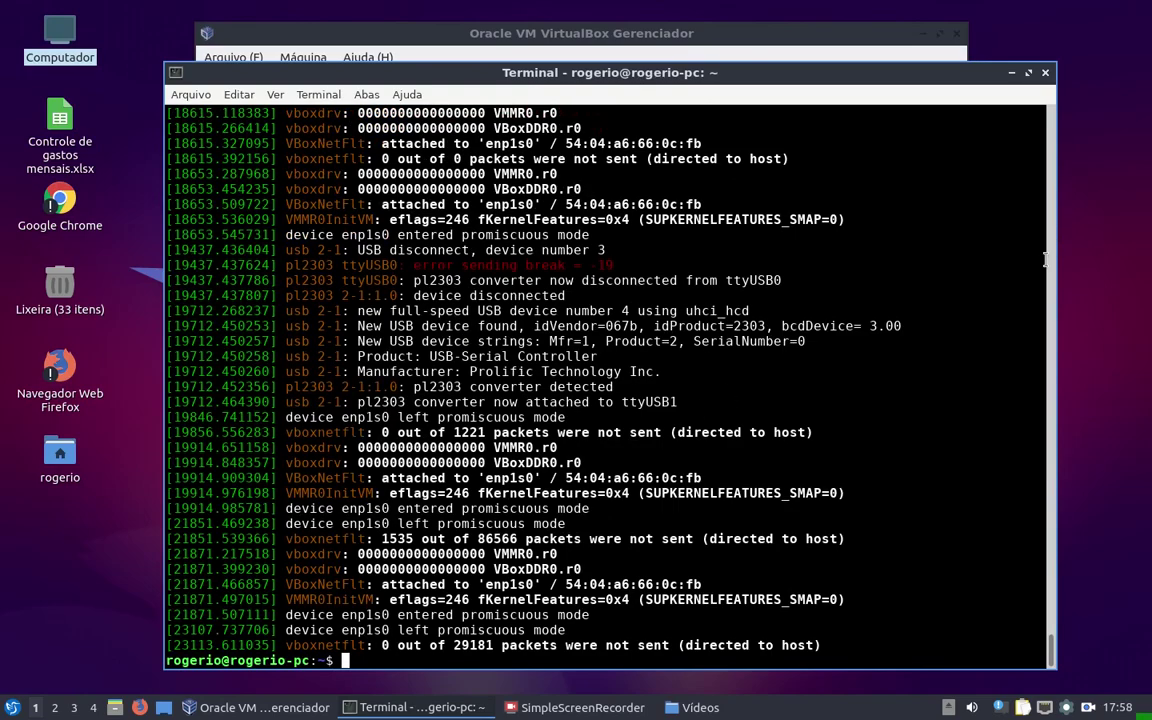
Examine the dmesg output for the pl2303 converter's detection and the tty device it is attached to
{"action": "scroll", "coordinate": [395, 207], "scroll_direction": "up", "scroll_amount": 8}
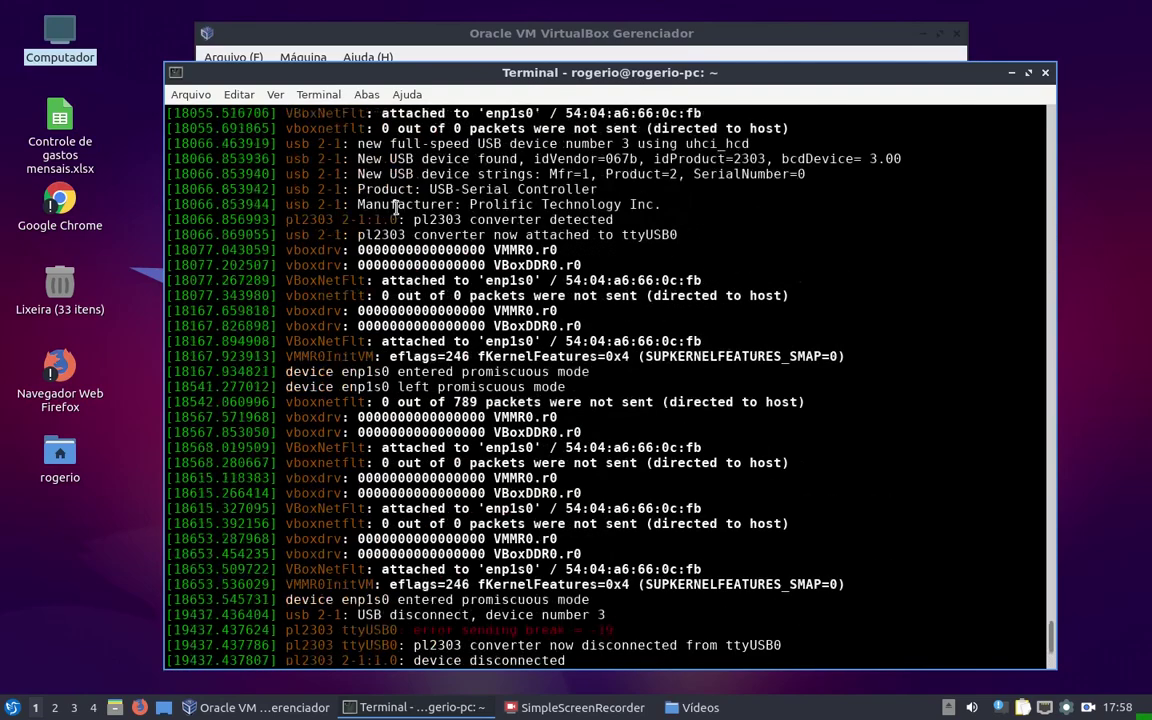
{"action": "scroll", "coordinate": [395, 207], "scroll_direction": "up", "scroll_amount": 3}
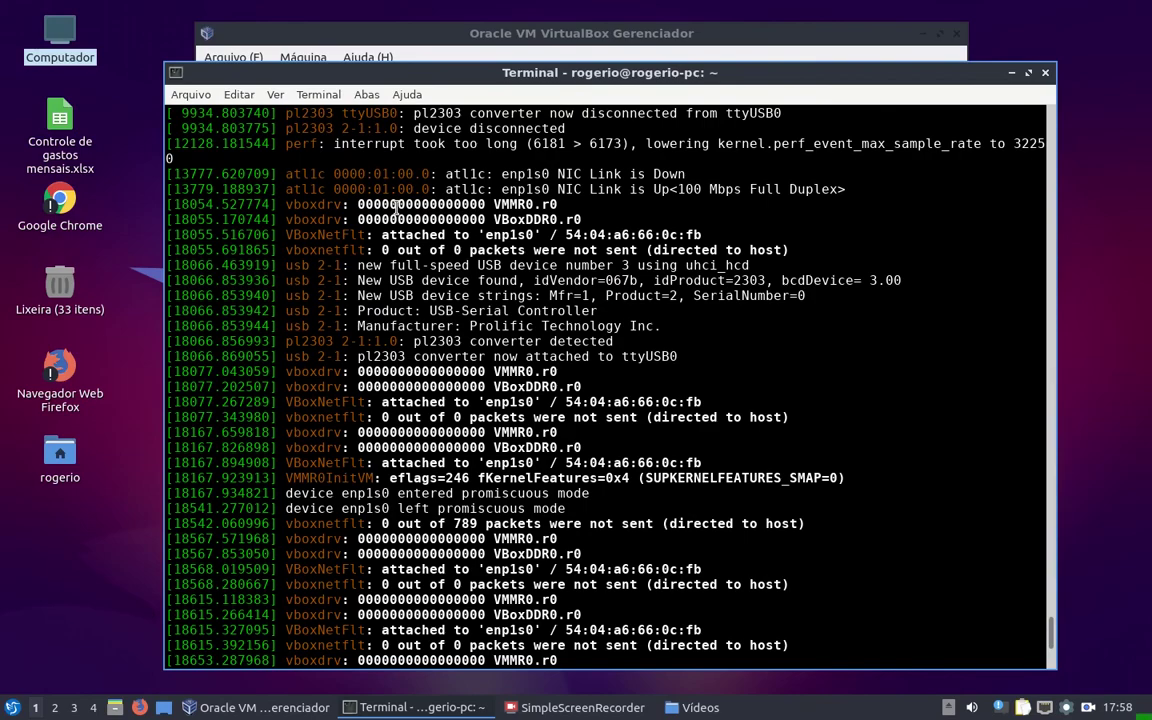
{"action": "scroll", "coordinate": [396, 207], "scroll_direction": "down", "scroll_amount": 11}
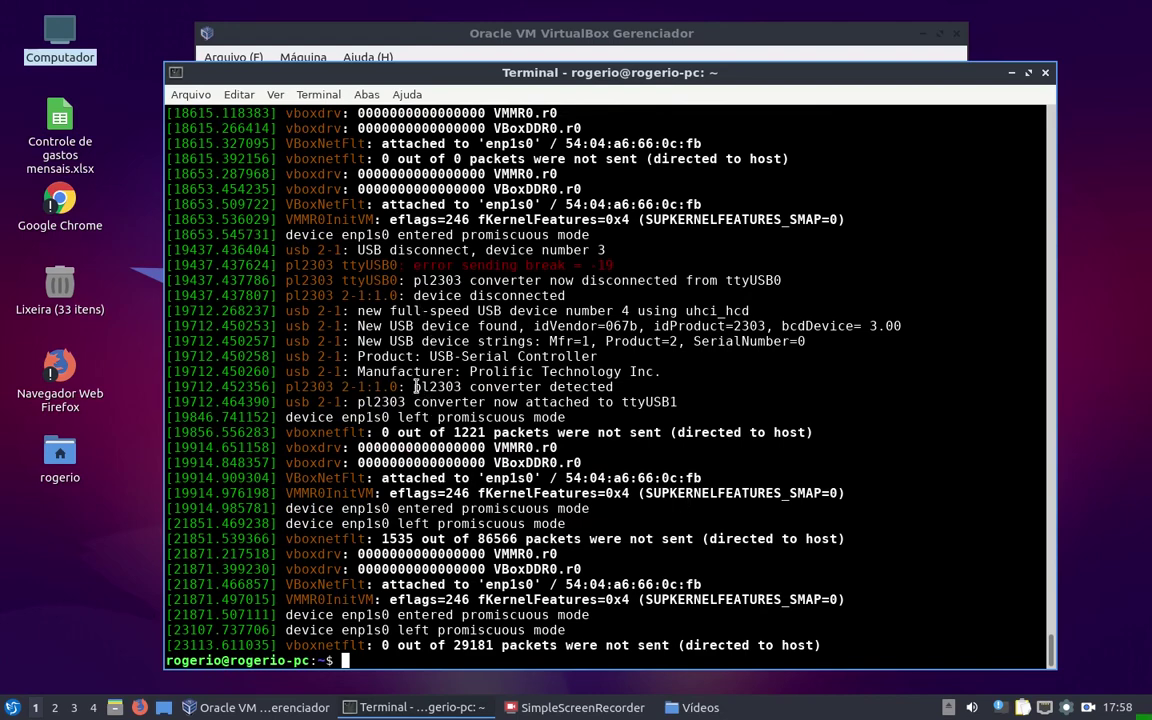
{"action": "left_click_drag", "start_coordinate": [415, 386], "coordinate": [619, 384]}
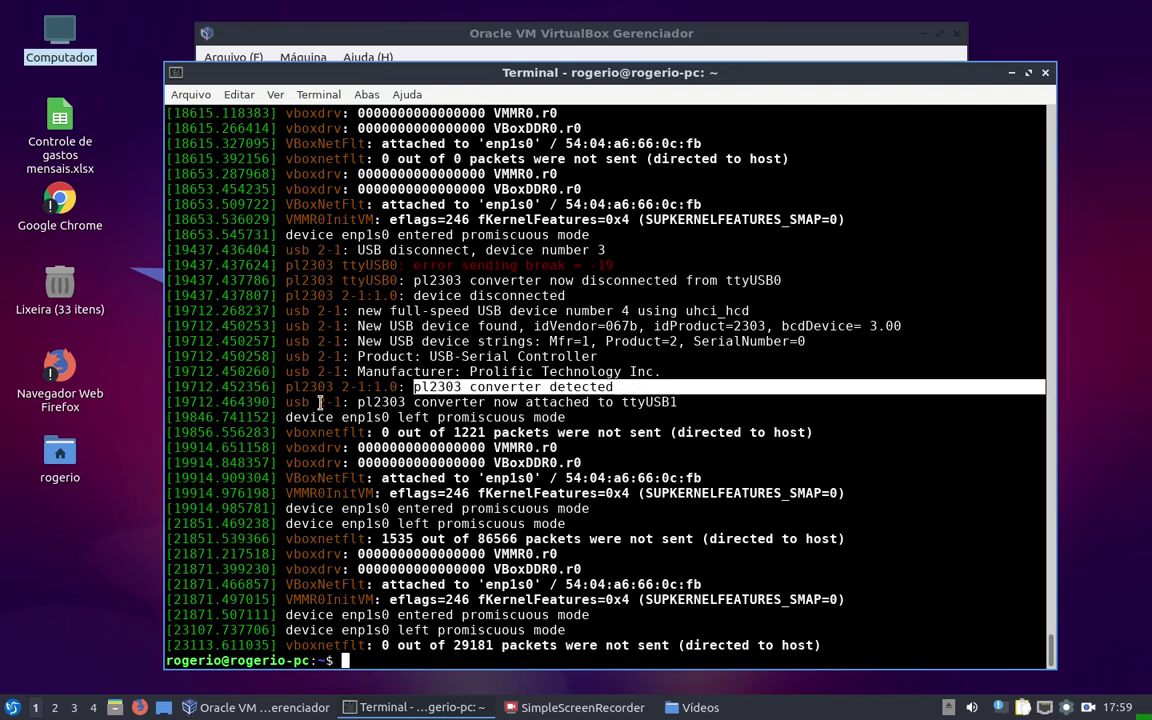
{"action": "left_click", "coordinate": [362, 401]}
{"action": "left_click_drag", "start_coordinate": [362, 401], "coordinate": [612, 401]}
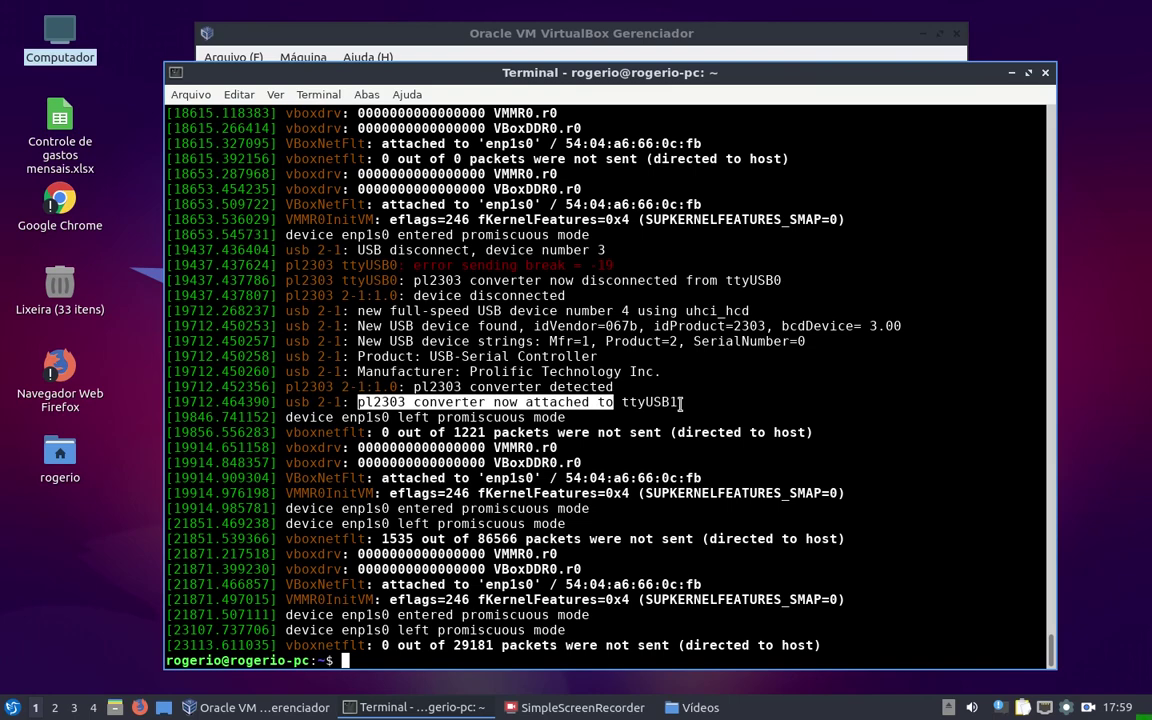
{"action": "left_click", "coordinate": [585, 402]}
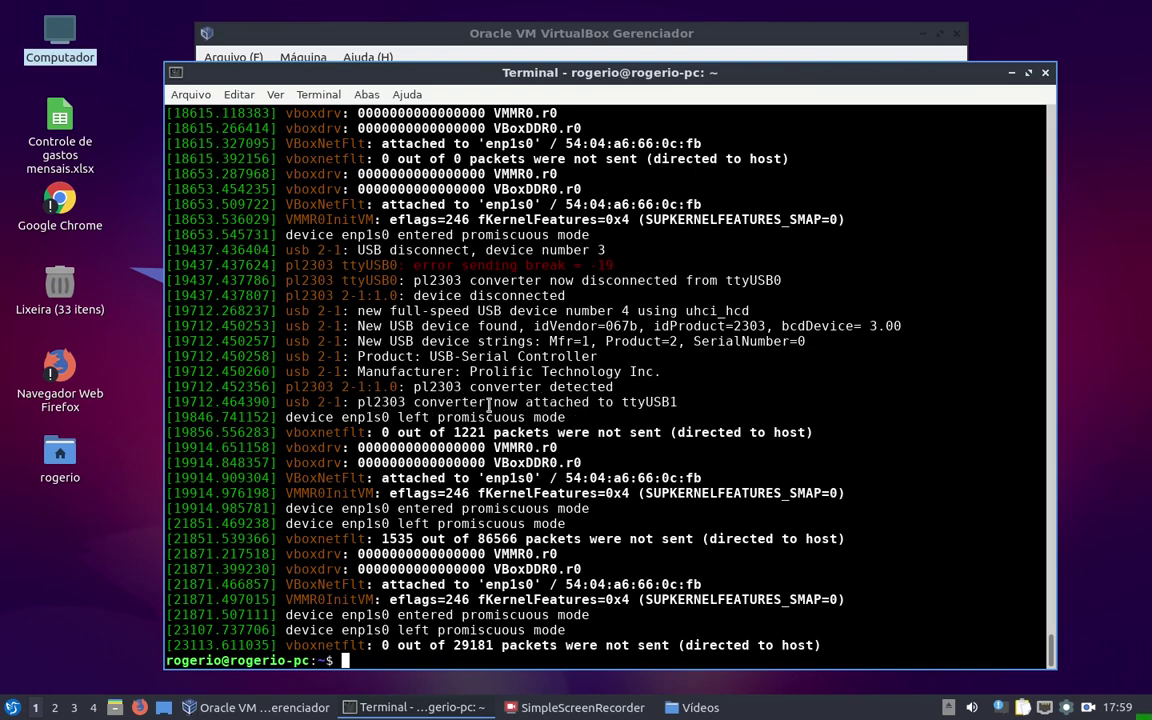
{"action": "left_click_drag", "start_coordinate": [498, 403], "coordinate": [597, 402]}
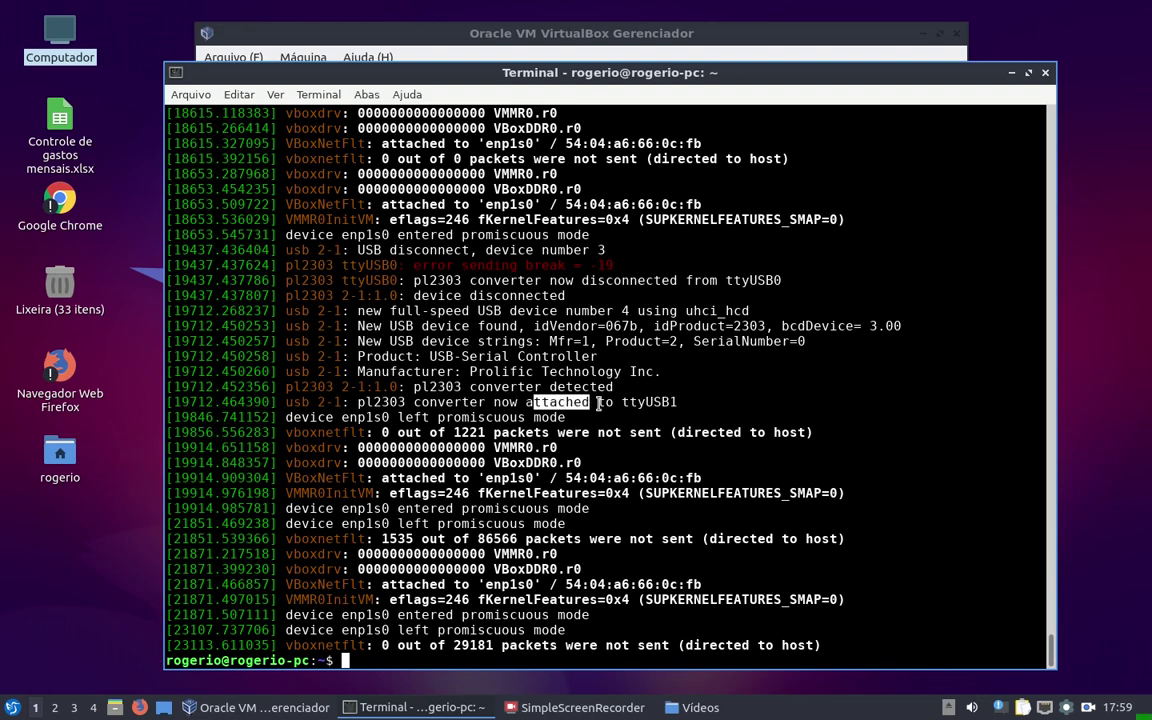
{"action": "left_click", "coordinate": [597, 402]}
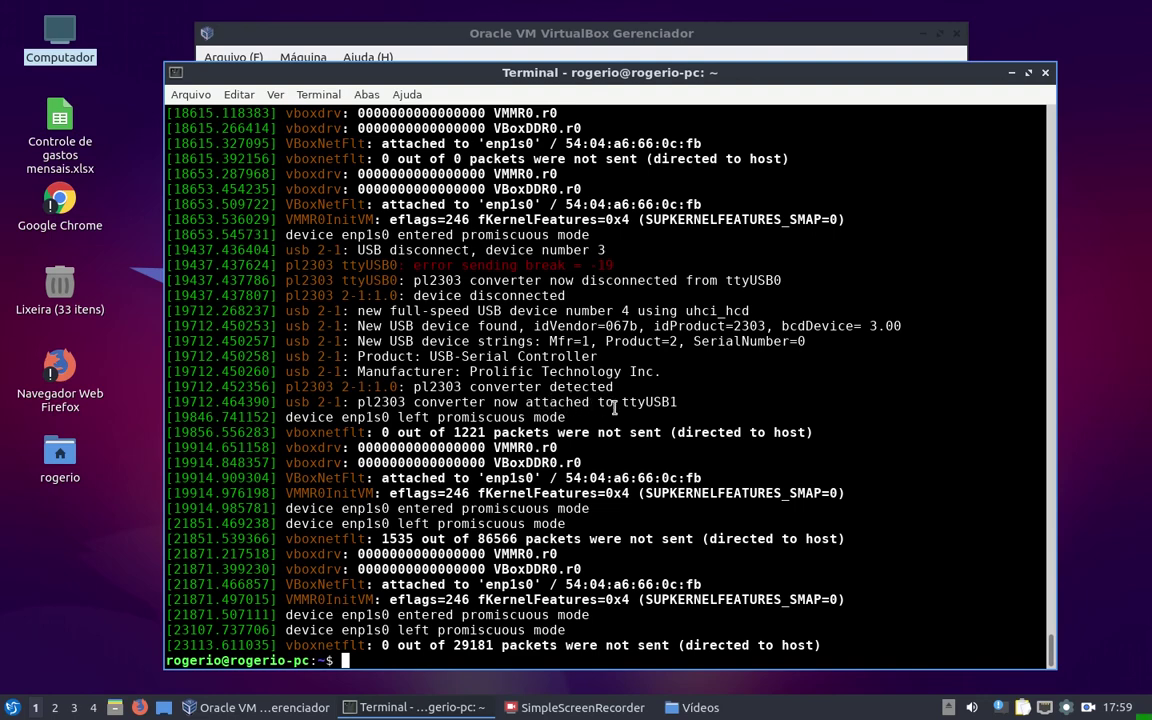
{"action": "left_click_drag", "start_coordinate": [597, 402], "coordinate": [678, 403]}
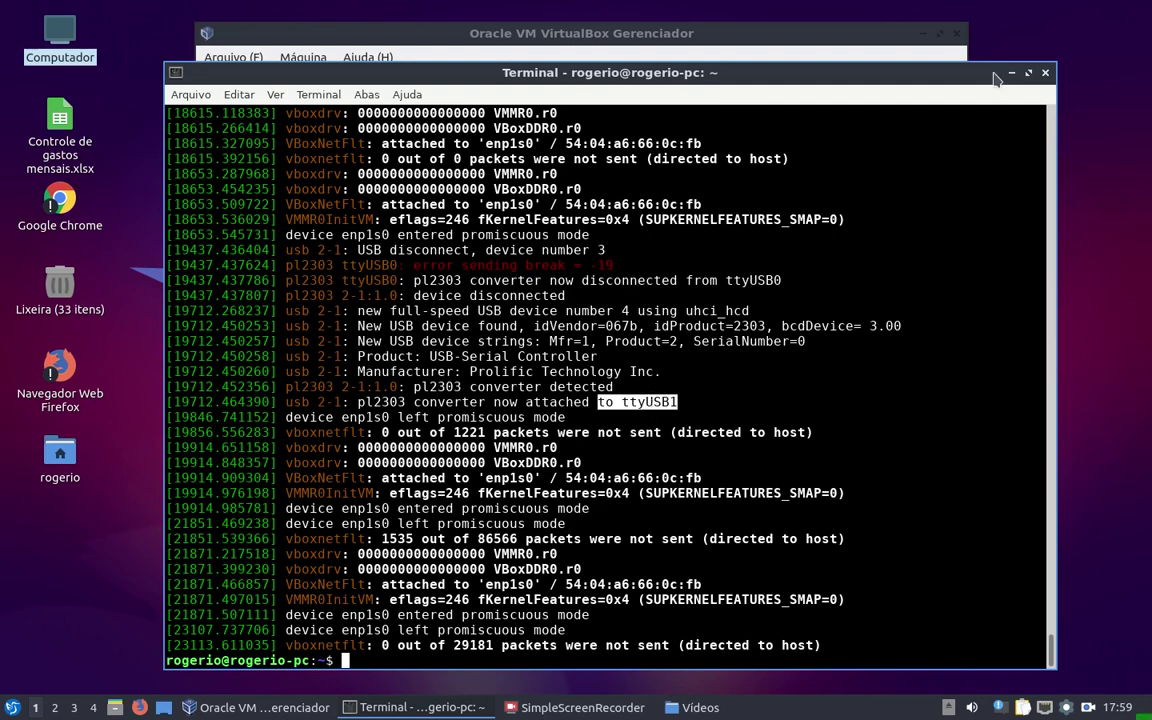
Return to the VirtualBox manager, check the path of serial port 1 in the w7 machine's settings, and accept them
{"action": "left_click", "coordinate": [910, 58]}
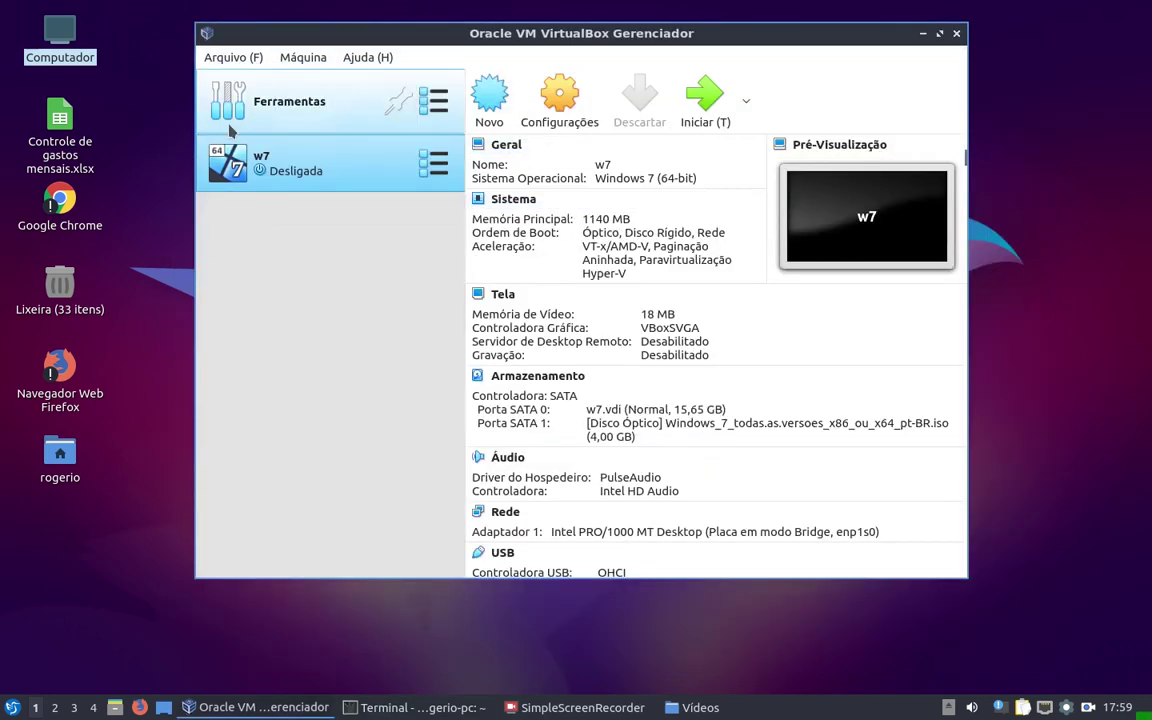
{"action": "left_click", "coordinate": [555, 100]}
{"action": "left_click", "coordinate": [184, 248]}
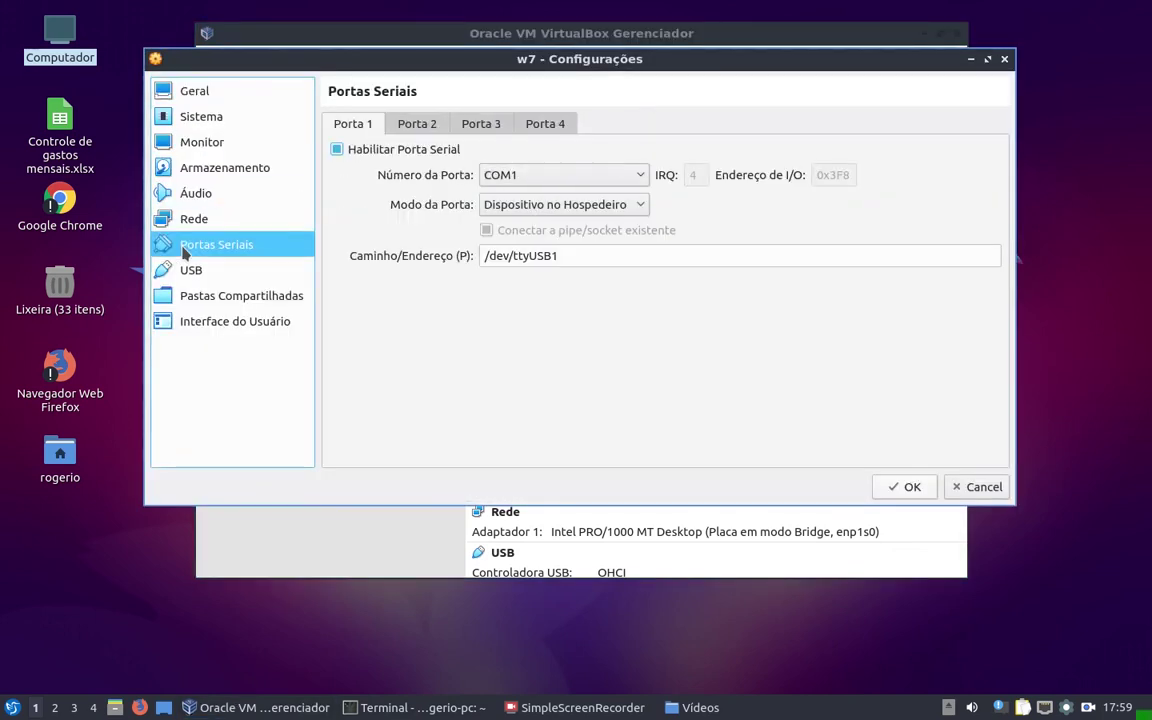
{"action": "left_click_drag", "start_coordinate": [576, 256], "coordinate": [483, 258]}
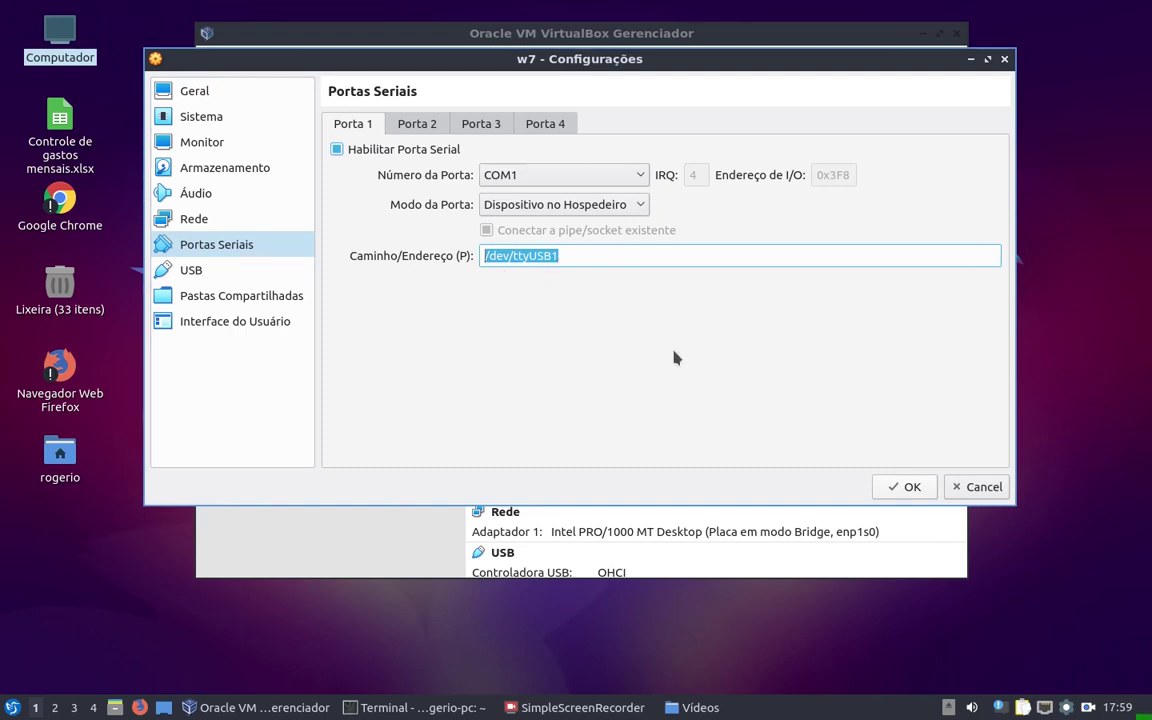
{"action": "left_click", "coordinate": [586, 256]}
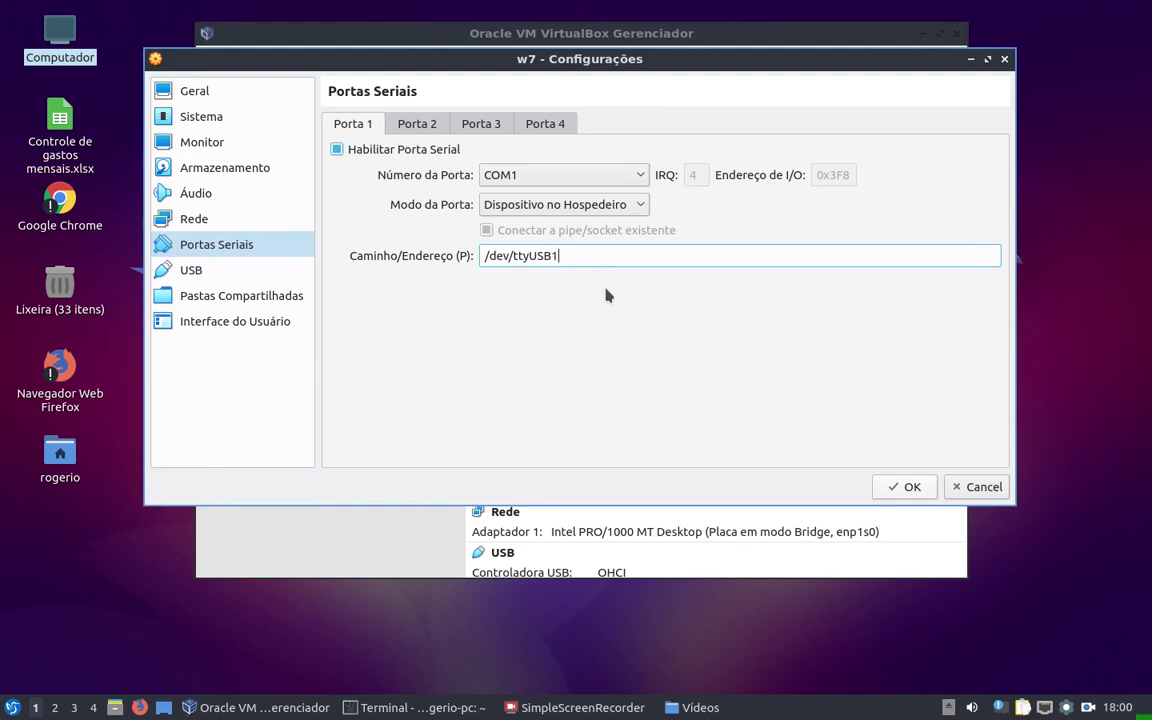
{"action": "left_click", "coordinate": [905, 486]}
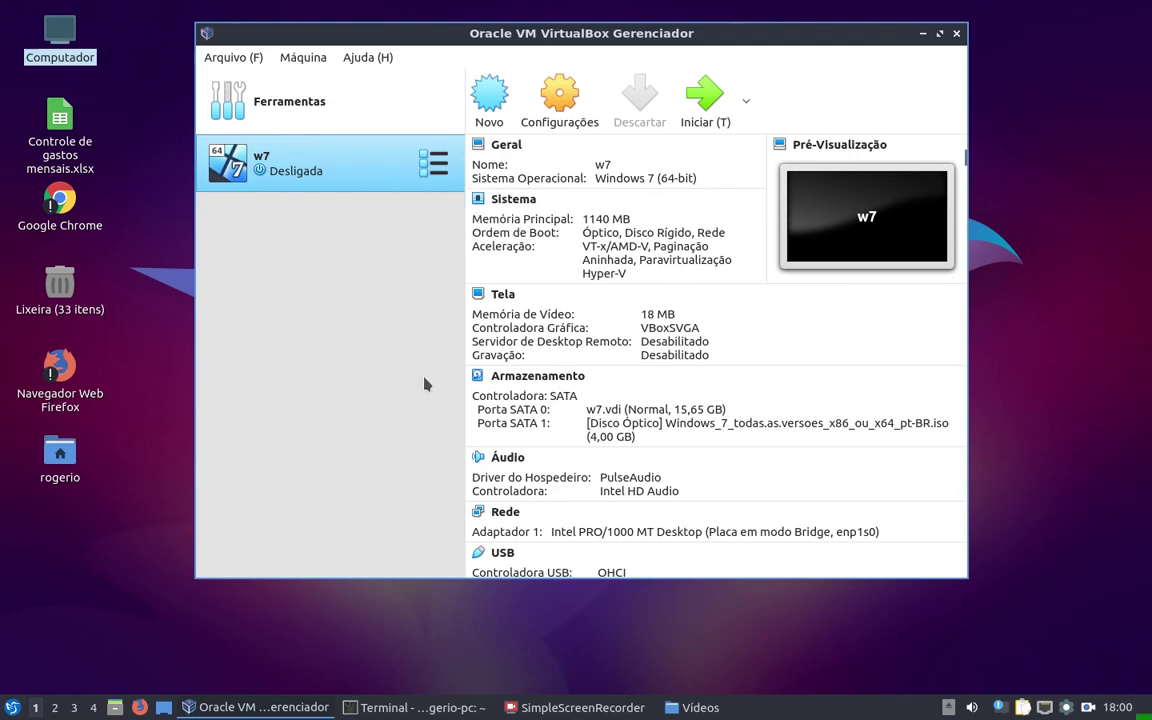
In a cleared terminal, run sudo chmod 777 /dev/ttyUSB1 and enter the sudo password
{"action": "left_click", "coordinate": [420, 707]}
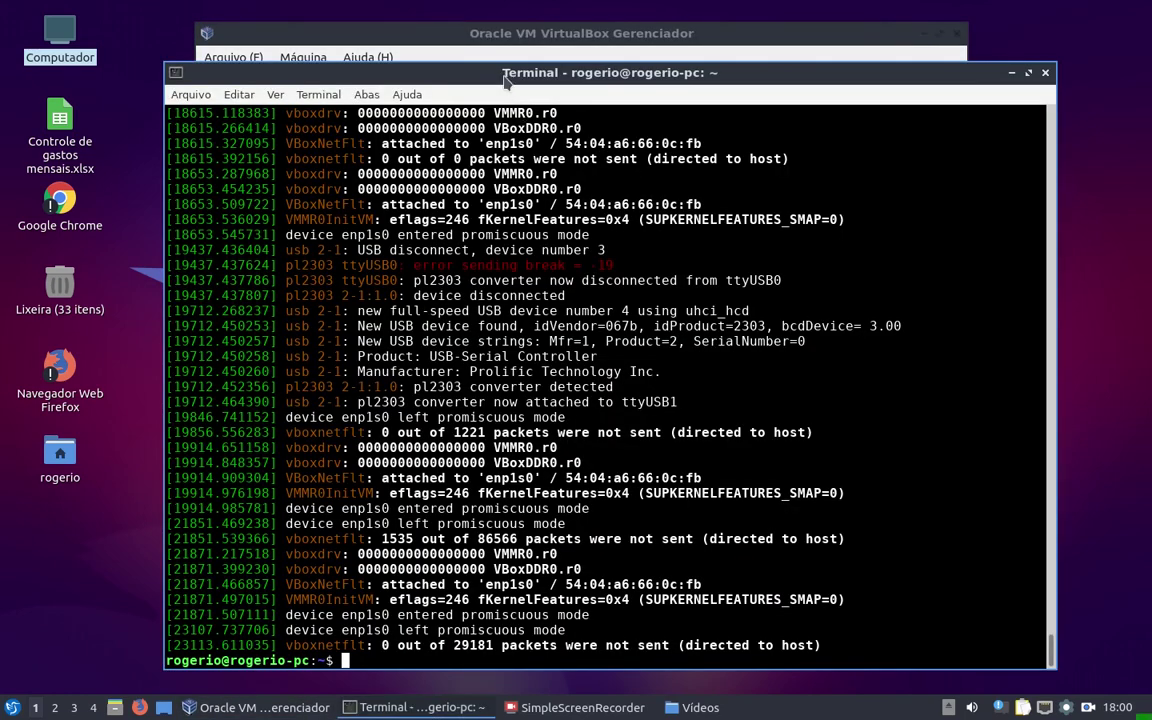
{"action": "left_click_drag", "start_coordinate": [505, 80], "coordinate": [499, 48]}
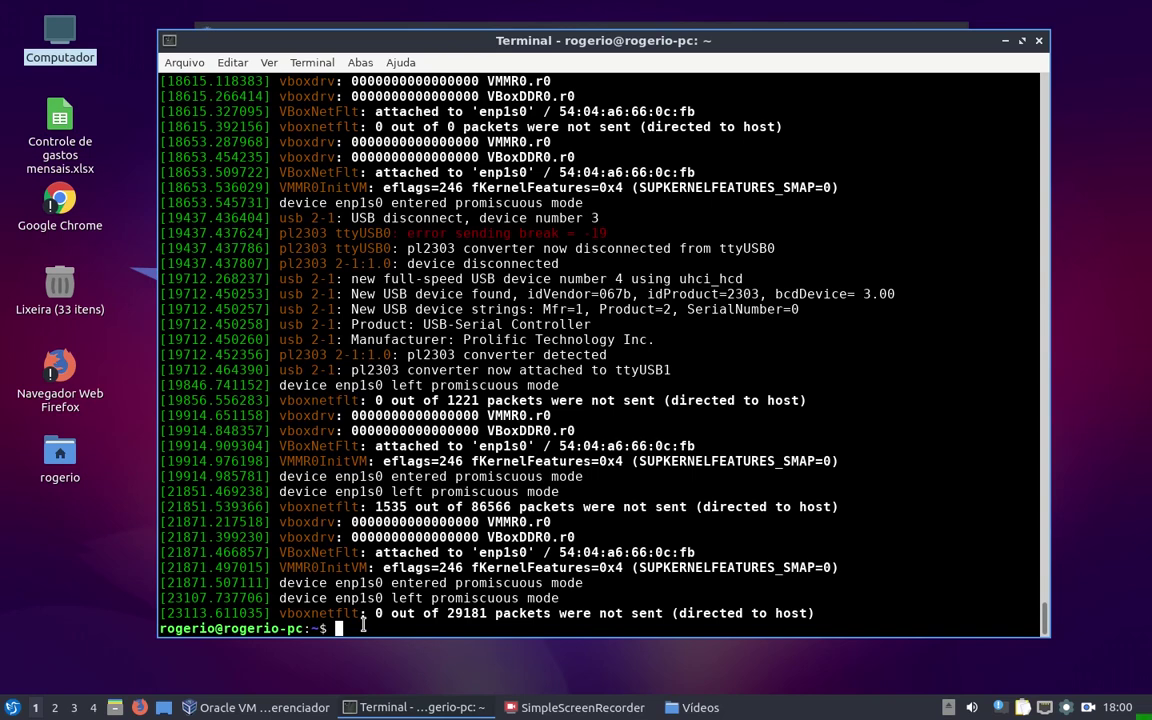
{"action": "key", "text": "ctrl+l"}
{"action": "key", "text": "Return"}
{"action": "key", "text": "Return"}
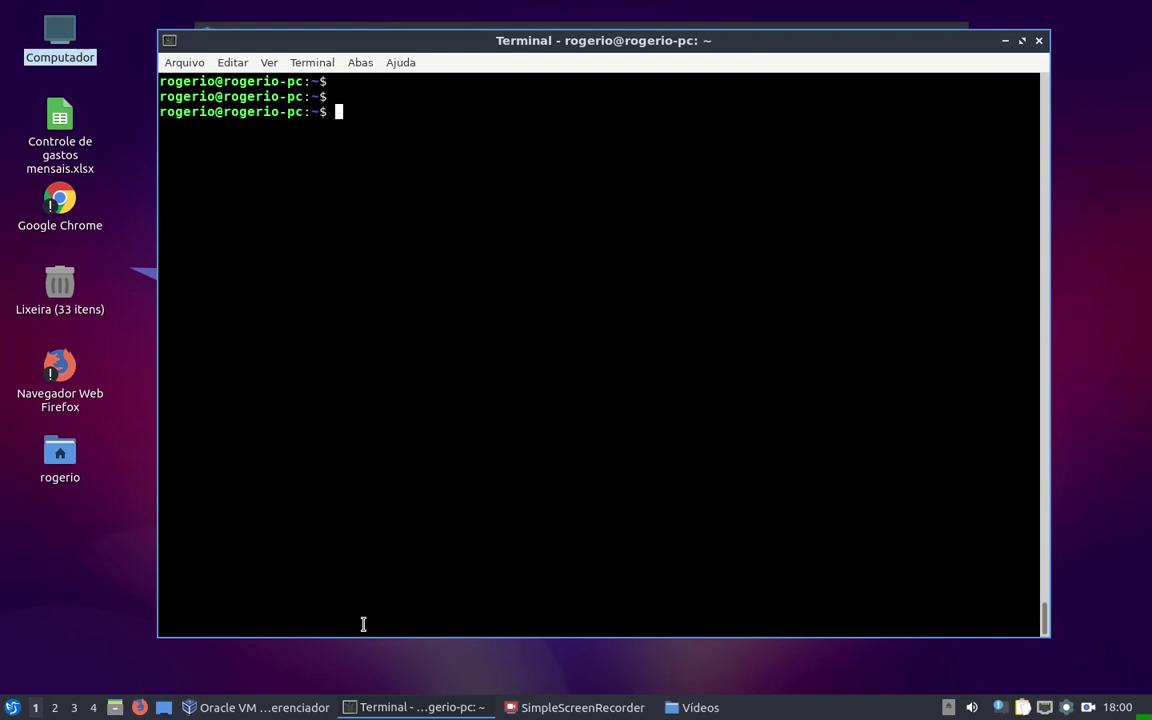
{"action": "key", "text": "Up"}
{"action": "key", "text": "Up"}
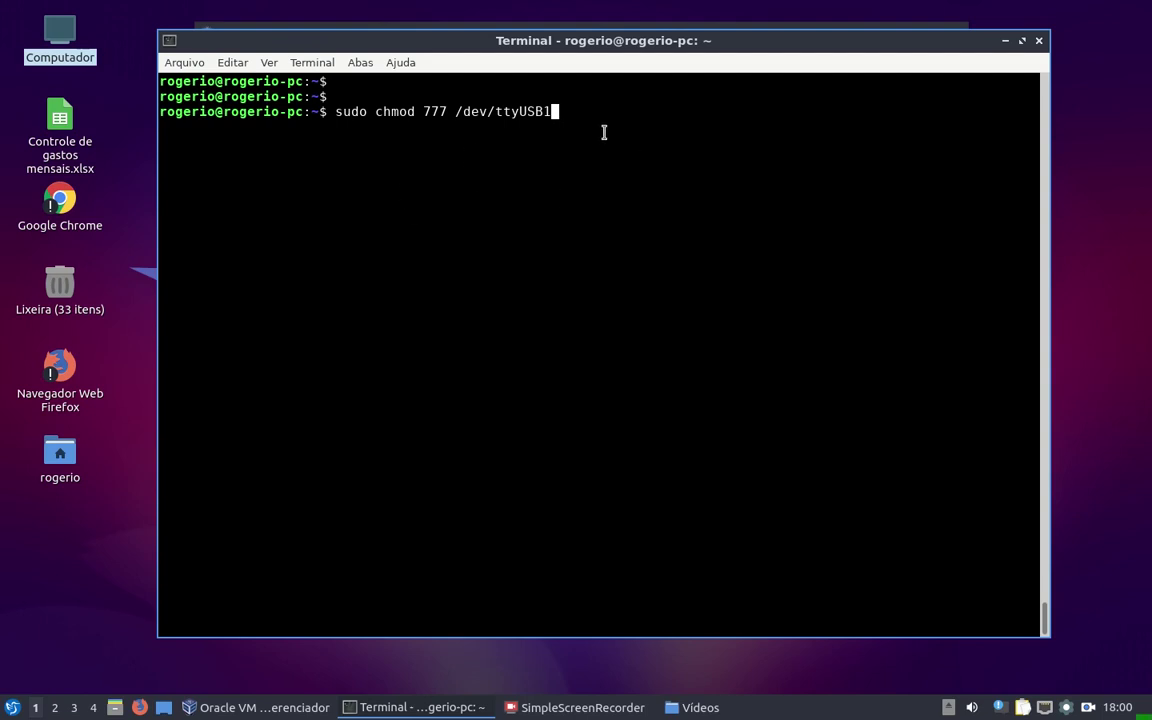
{"action": "key", "text": "Return"}
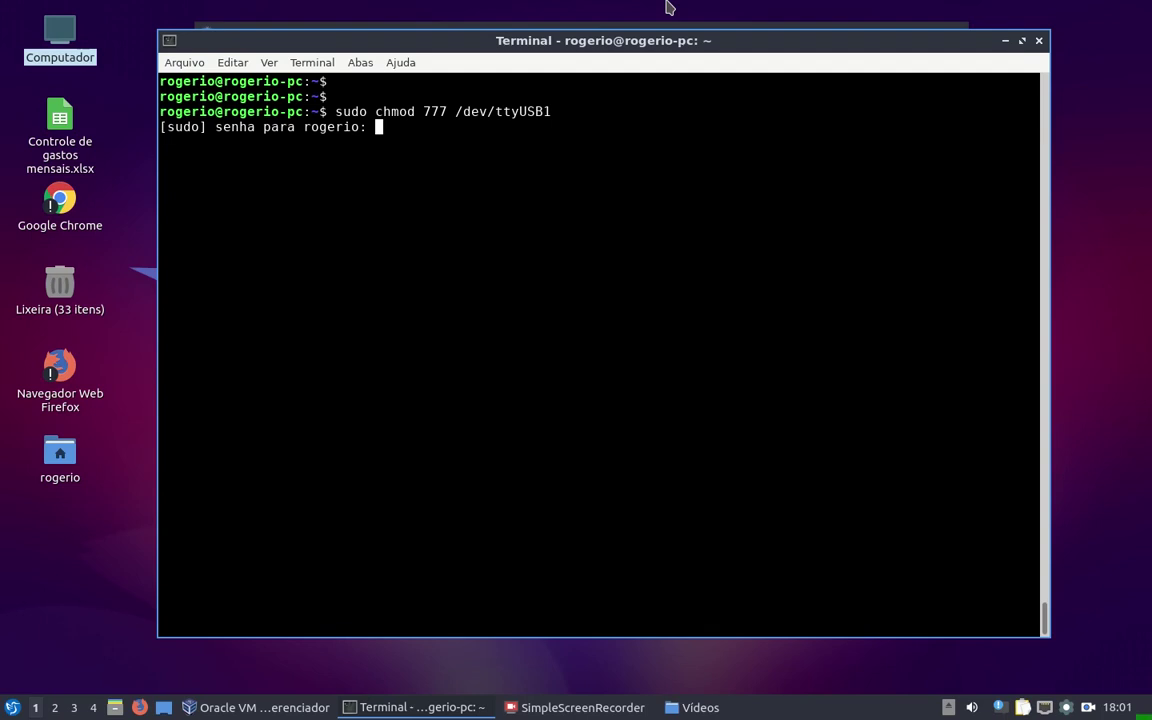
{"action": "key", "text": "Return"}
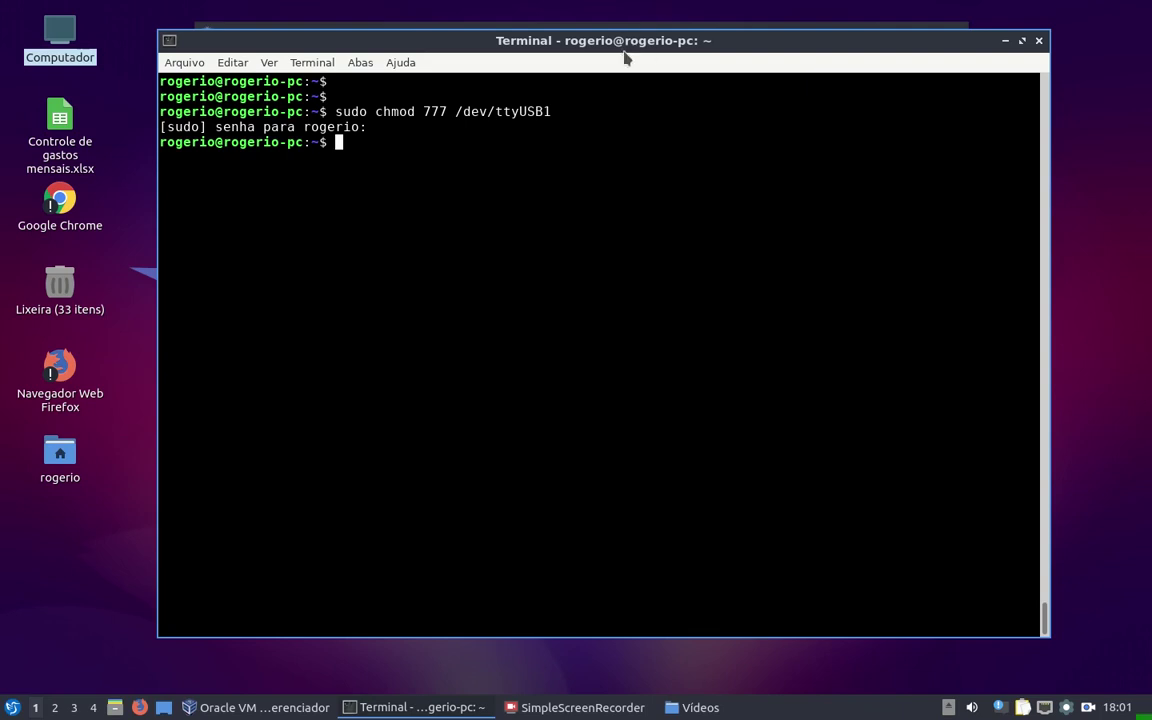
Minimize the terminal, start the w7 virtual machine, and boot Windows with the normal start option (Iniciar o Windows Normalmente)
{"action": "left_click", "coordinate": [1005, 42]}
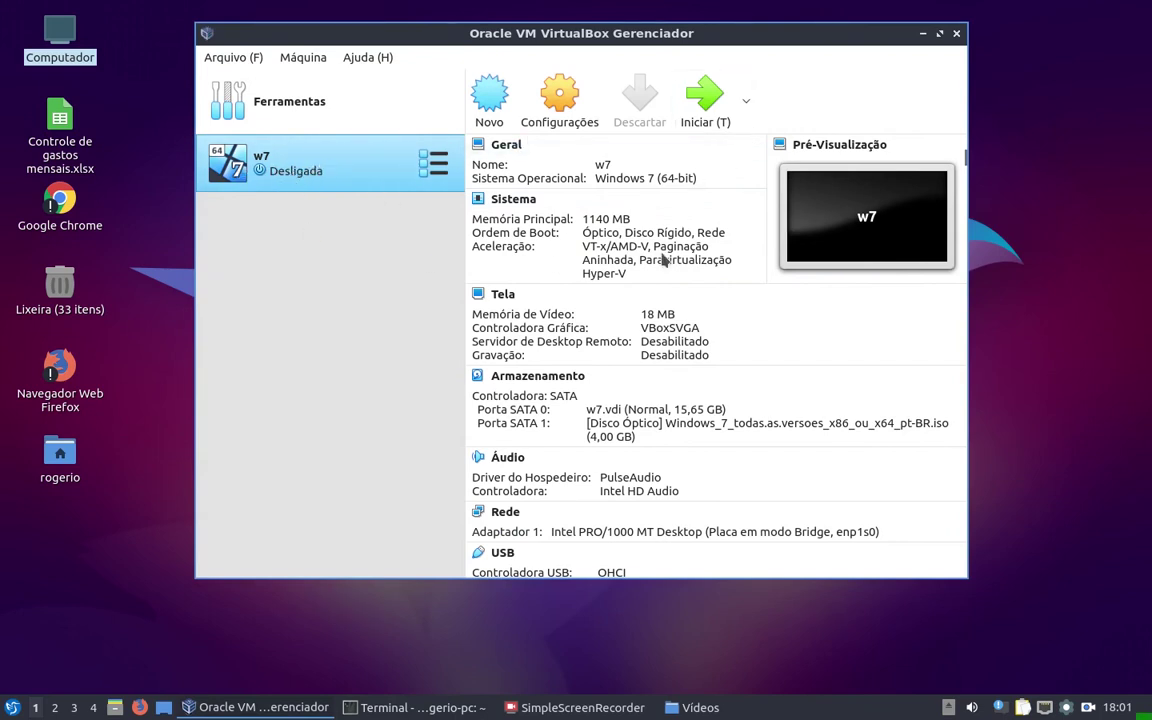
{"action": "left_click", "coordinate": [705, 108]}
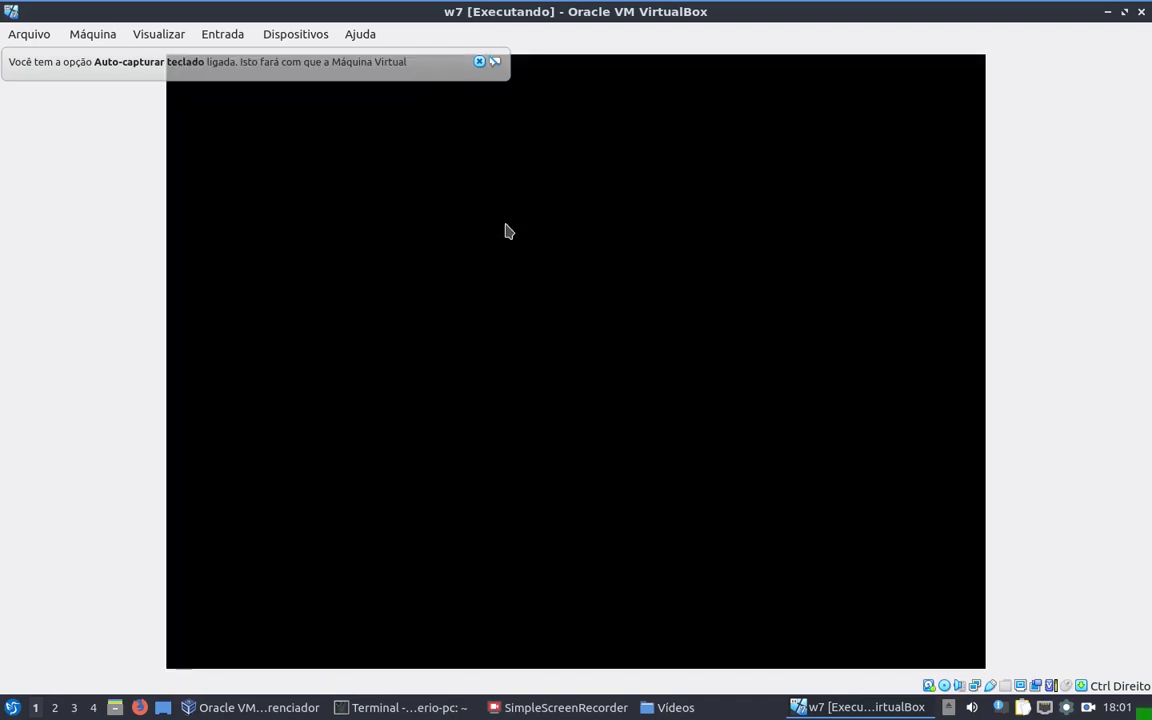
{"action": "left_click", "coordinate": [479, 61]}
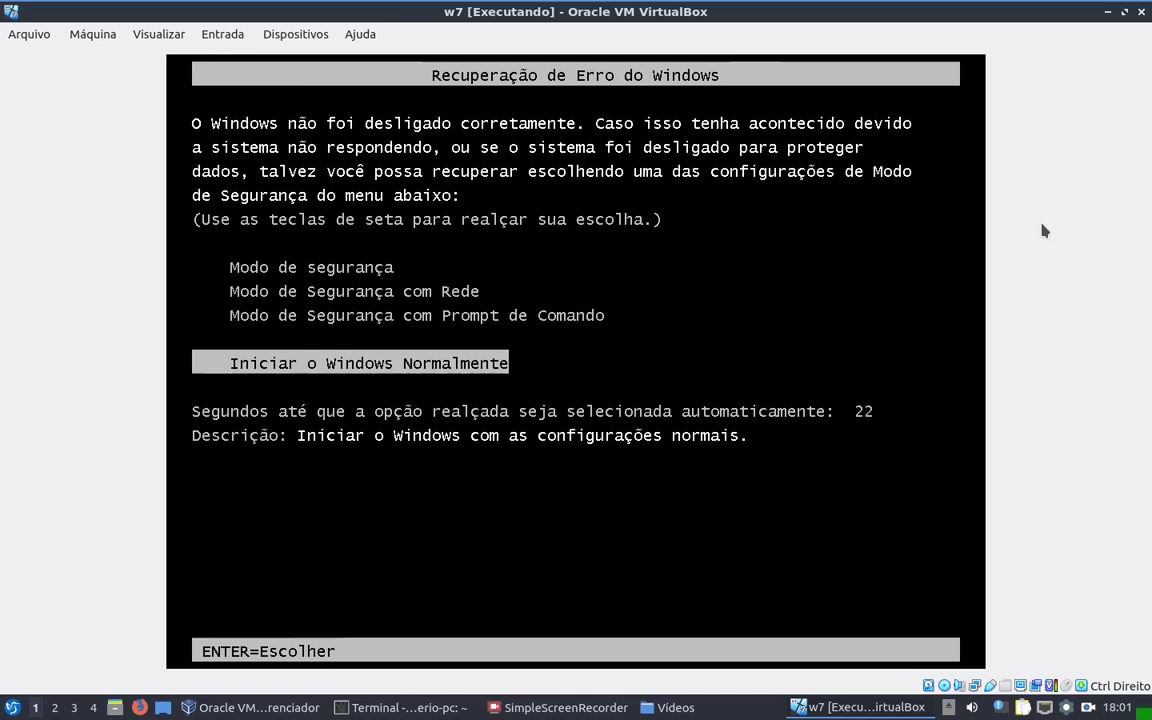
{"action": "key", "text": "Return"}
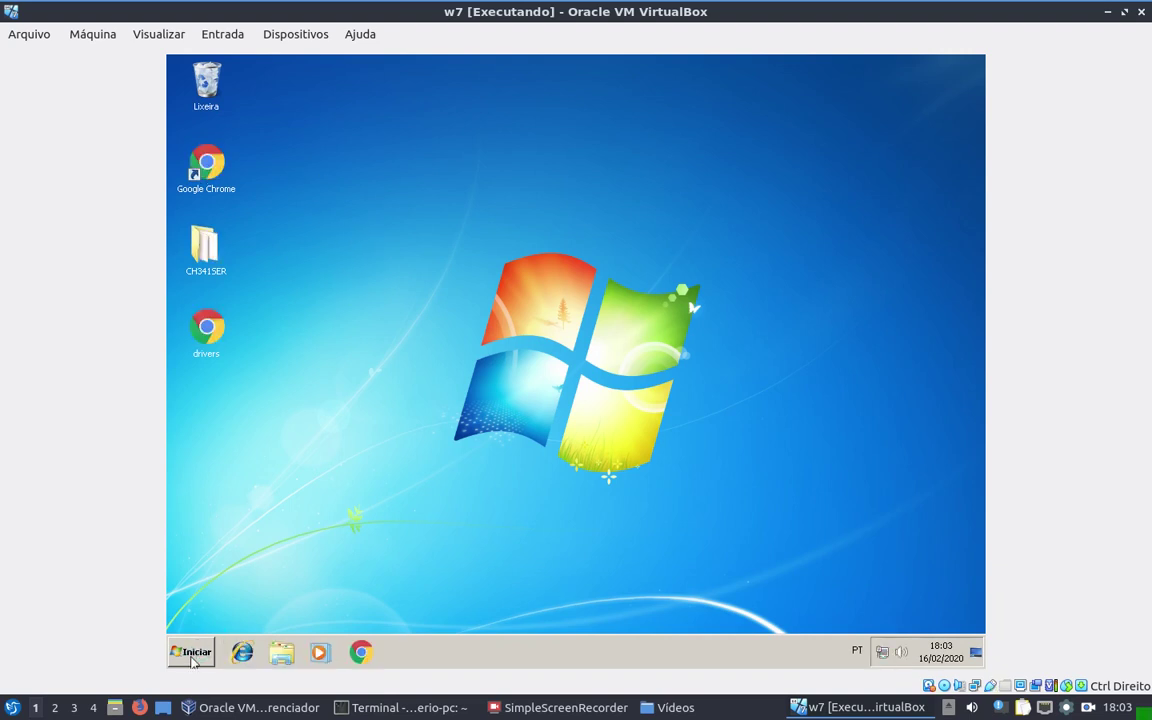
Launch CPS from the Motorola program group in the Windows 7 guest and maximize its window
{"action": "left_click", "coordinate": [193, 659]}
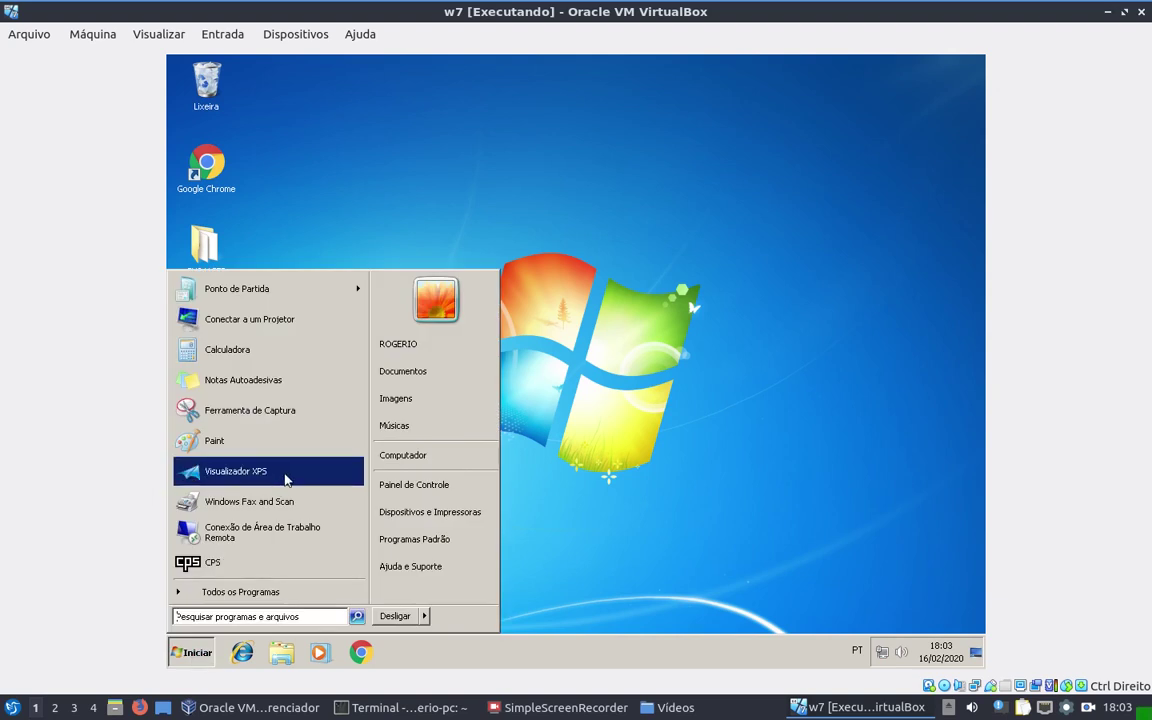
{"action": "left_click", "coordinate": [244, 594]}
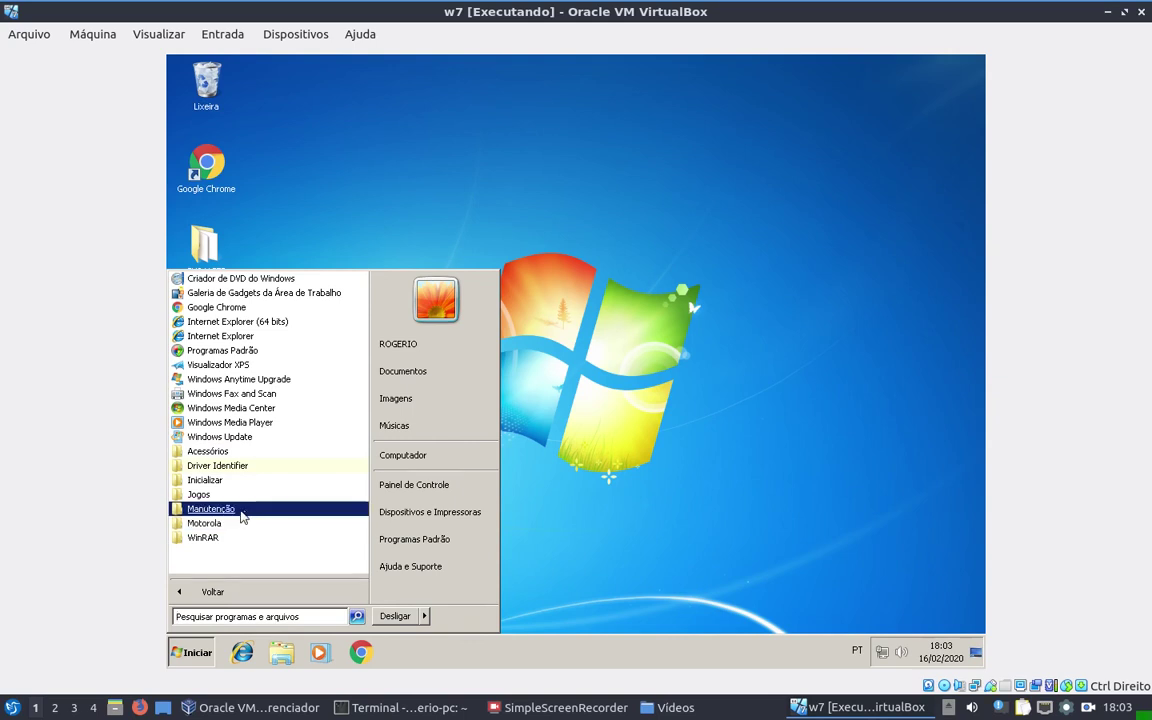
{"action": "left_click", "coordinate": [200, 526]}
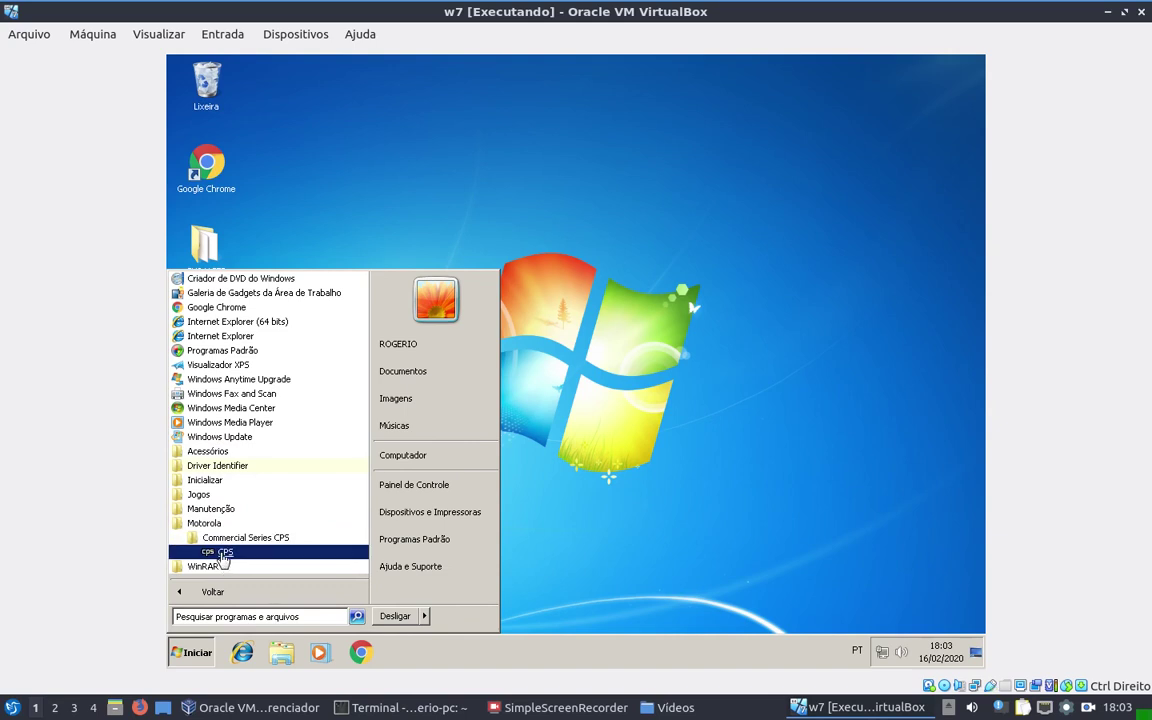
{"action": "left_click", "coordinate": [222, 555]}
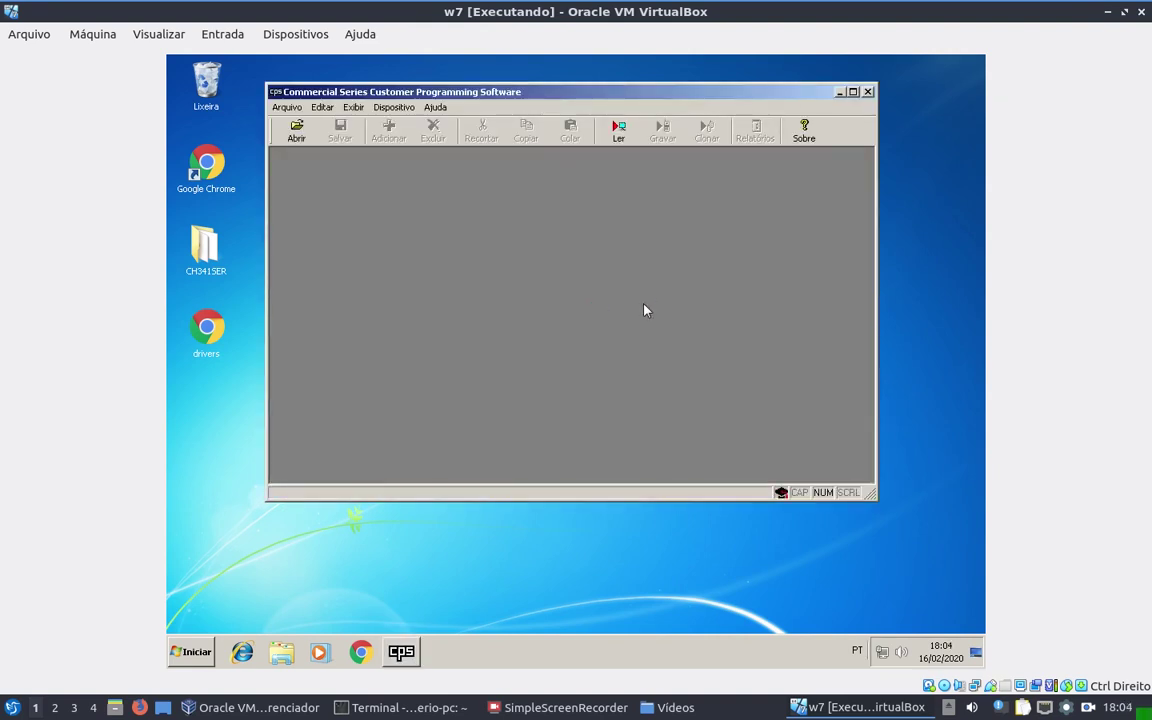
{"action": "left_click", "coordinate": [853, 92]}
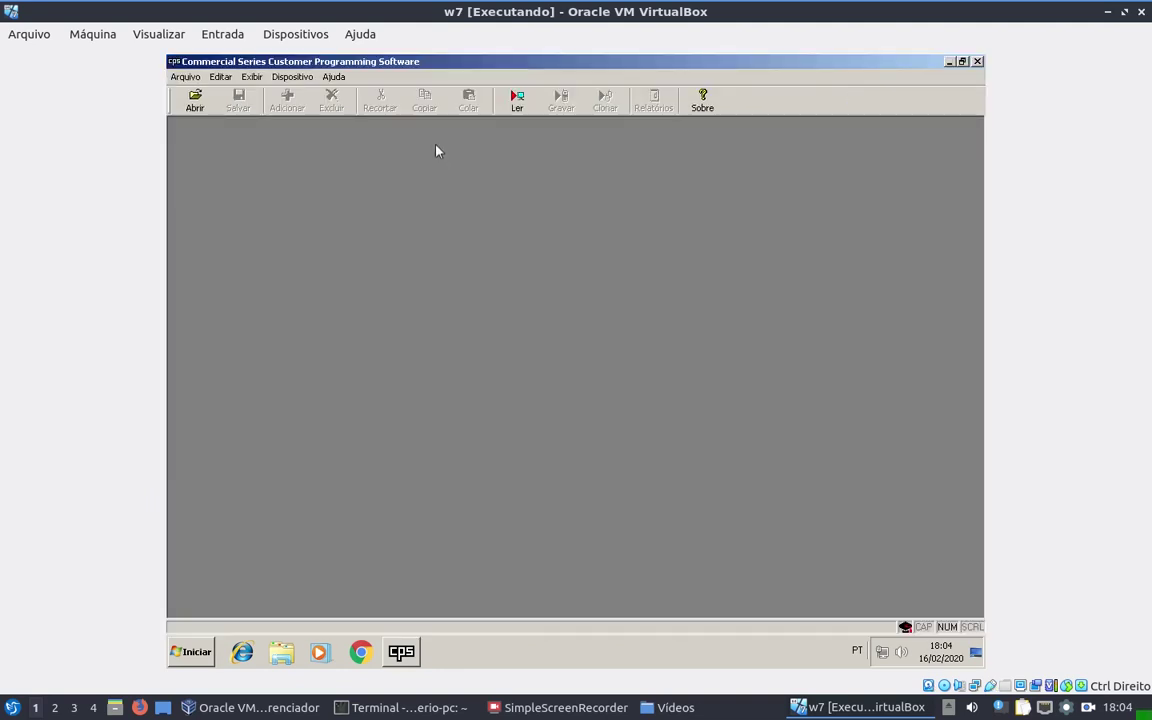
In the CPS preferences, keep COM1 as the serial port, choose Avançado as the startup view, and accept
{"action": "left_click", "coordinate": [221, 77]}
{"action": "left_click", "coordinate": [258, 210]}
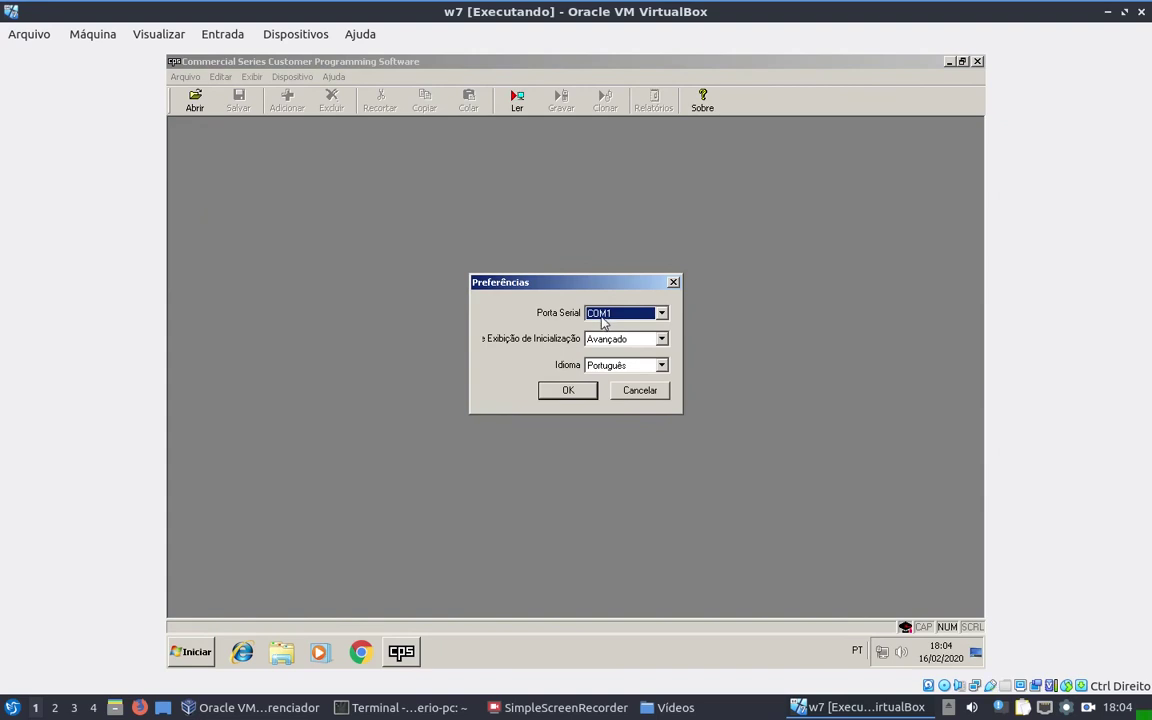
{"action": "left_click", "coordinate": [661, 314]}
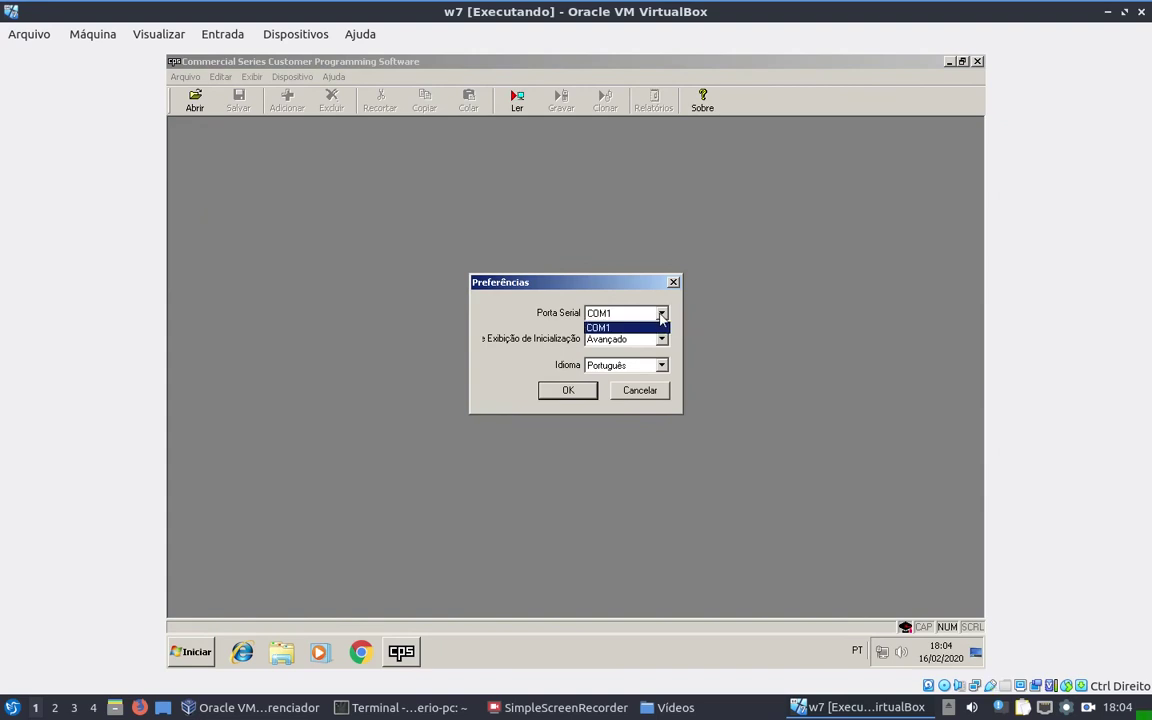
{"action": "left_click", "coordinate": [661, 318]}
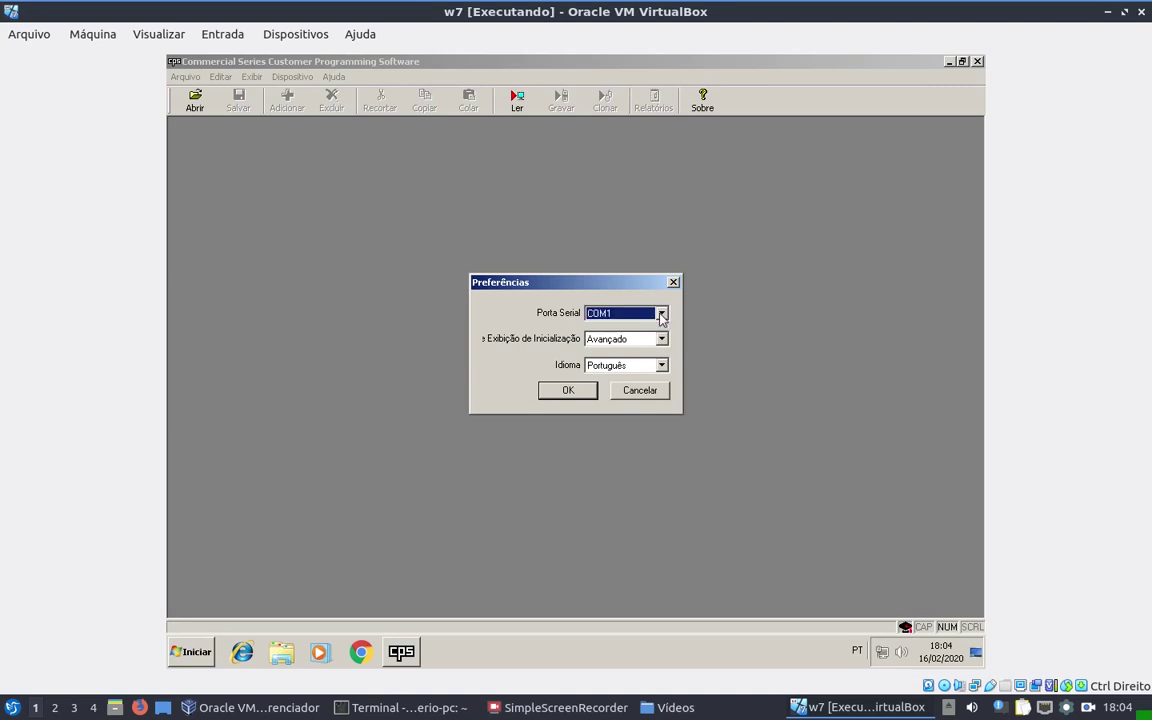
{"action": "left_click", "coordinate": [661, 339]}
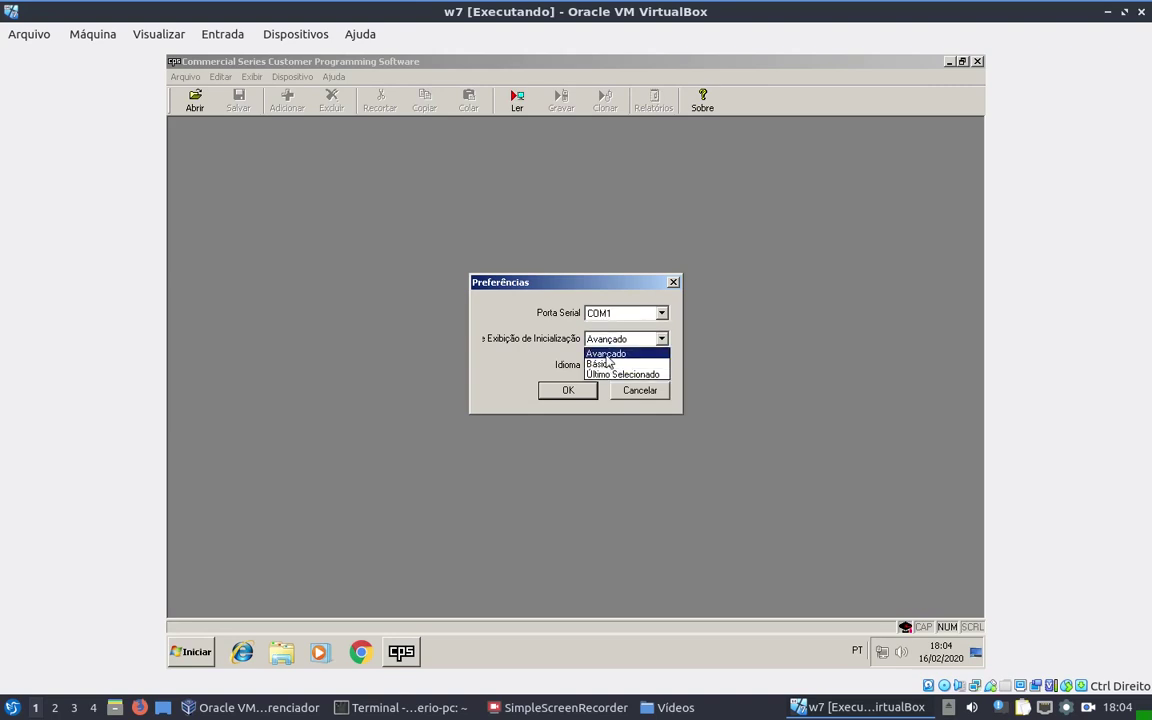
{"action": "left_click", "coordinate": [607, 354]}
{"action": "left_click", "coordinate": [568, 390]}
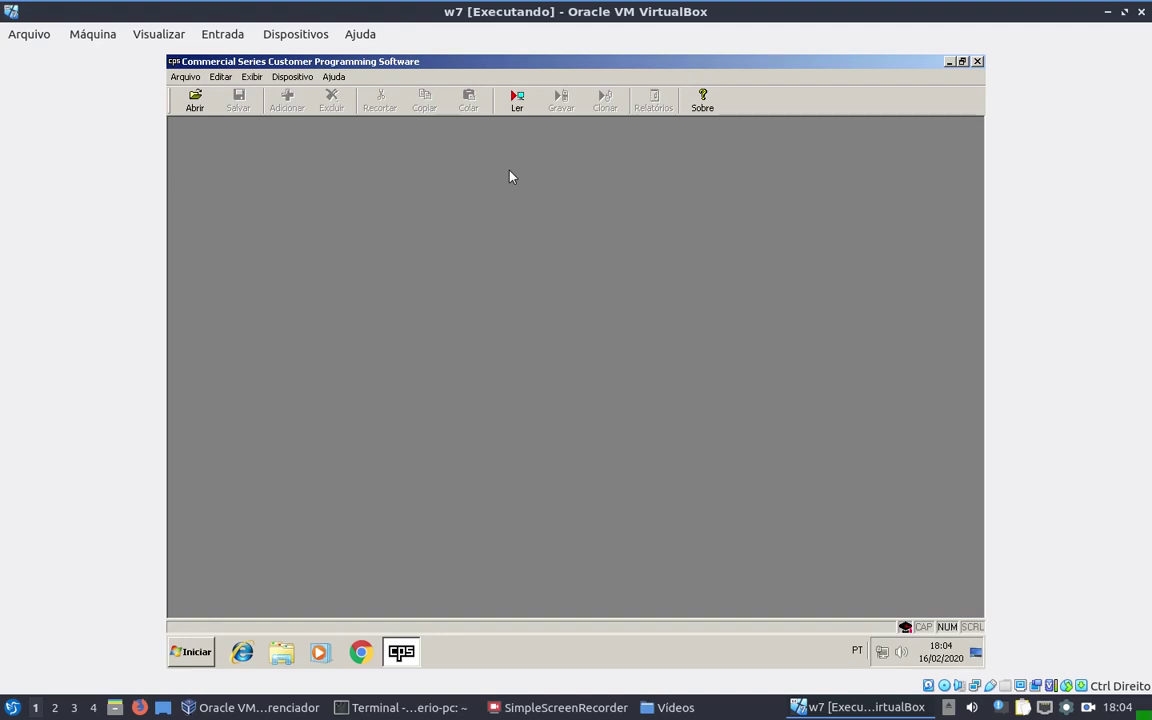
Read the configuration from the connected radio and maximize the resulting document window
{"action": "left_click", "coordinate": [519, 107]}
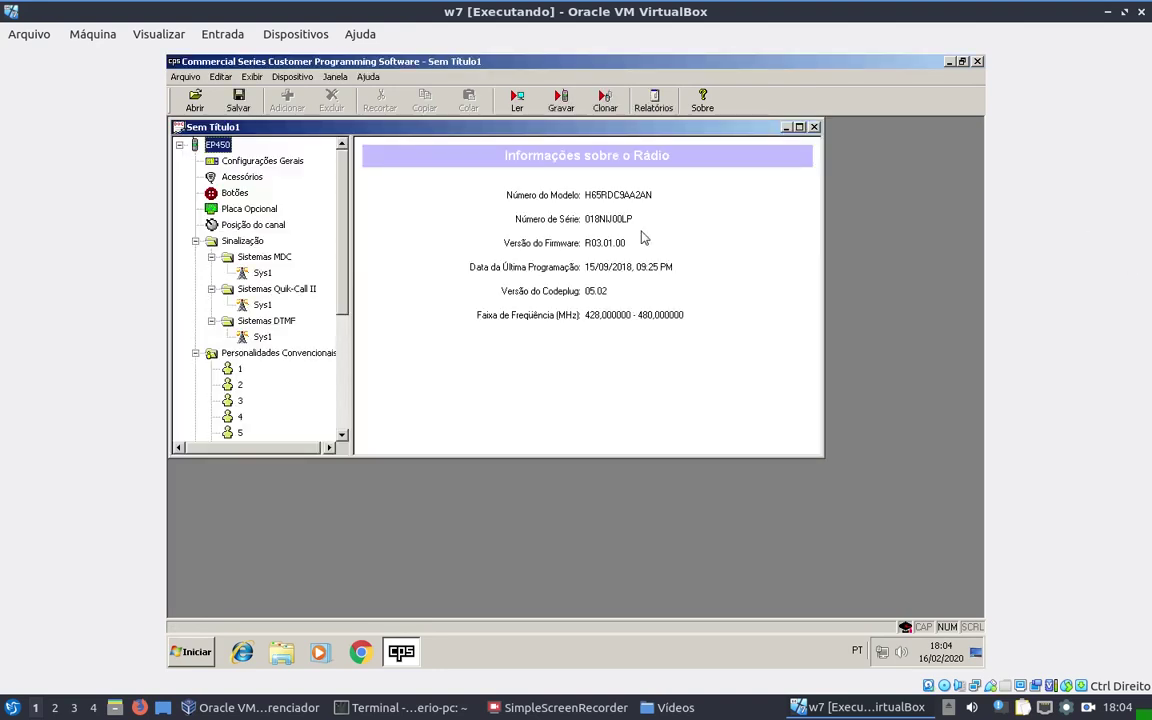
{"action": "double_click", "coordinate": [722, 126]}
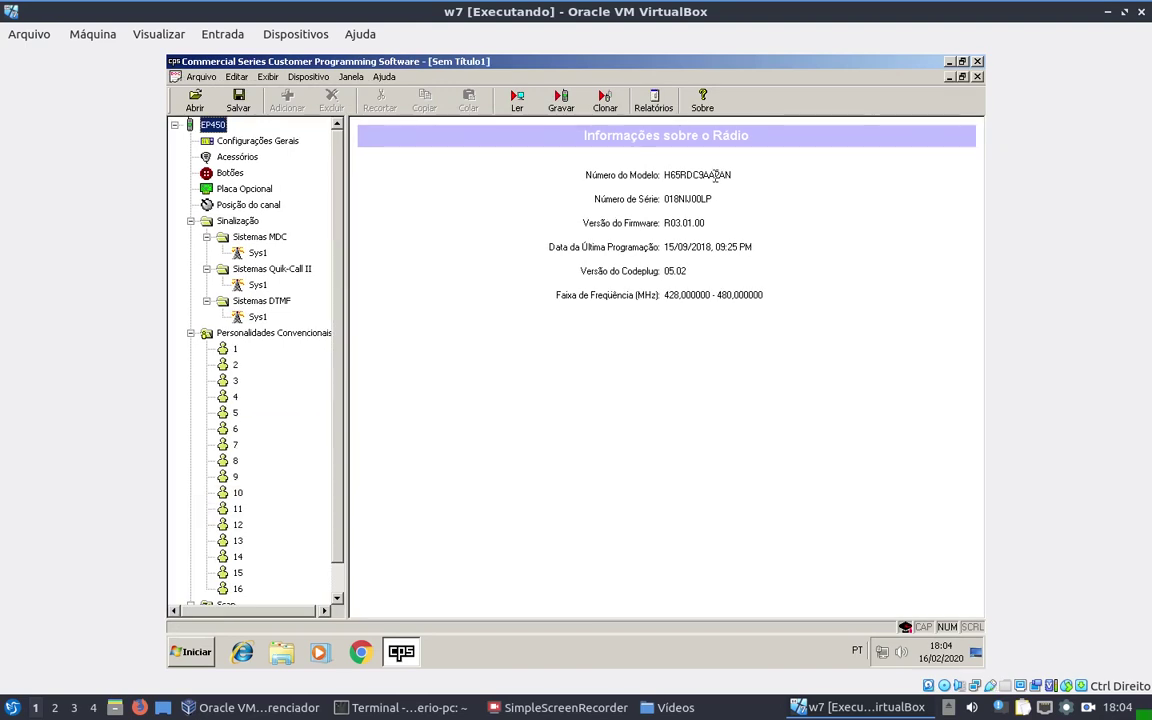
Examine the radio's general settings, accessories, buttons, the MDC, Quik-Call II and DTMF signalling systems, and conventional personality 8
{"action": "left_click", "coordinate": [263, 143]}
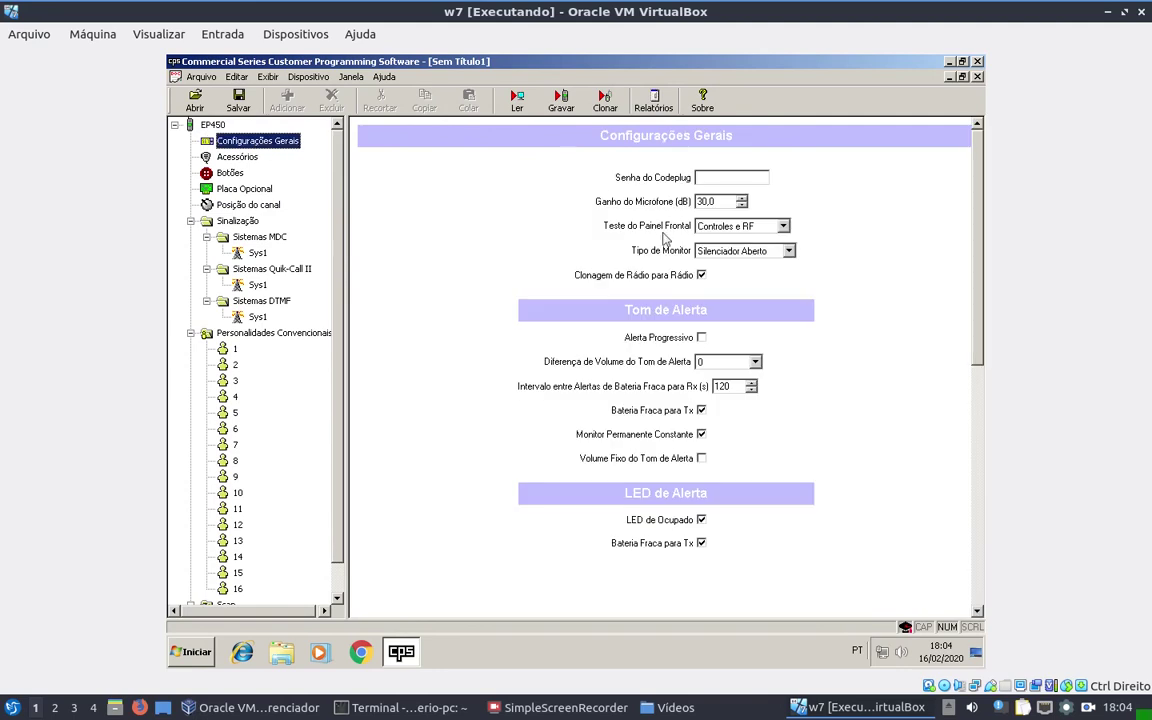
{"action": "left_click", "coordinate": [240, 157]}
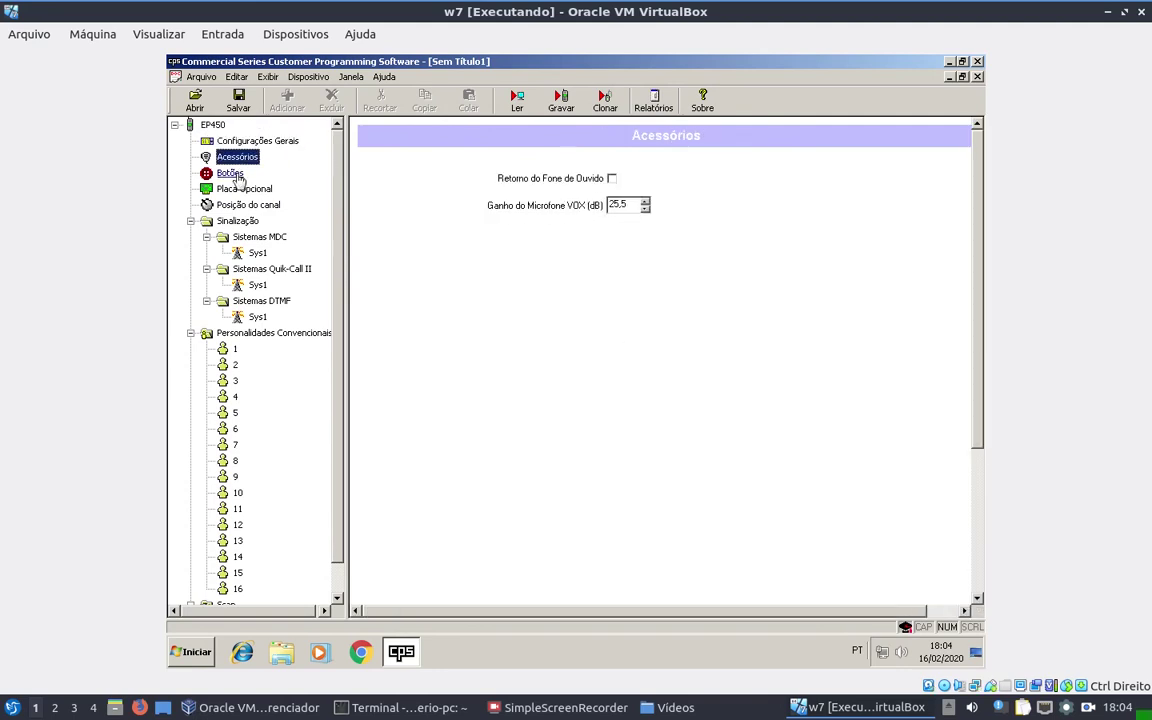
{"action": "left_click", "coordinate": [232, 174]}
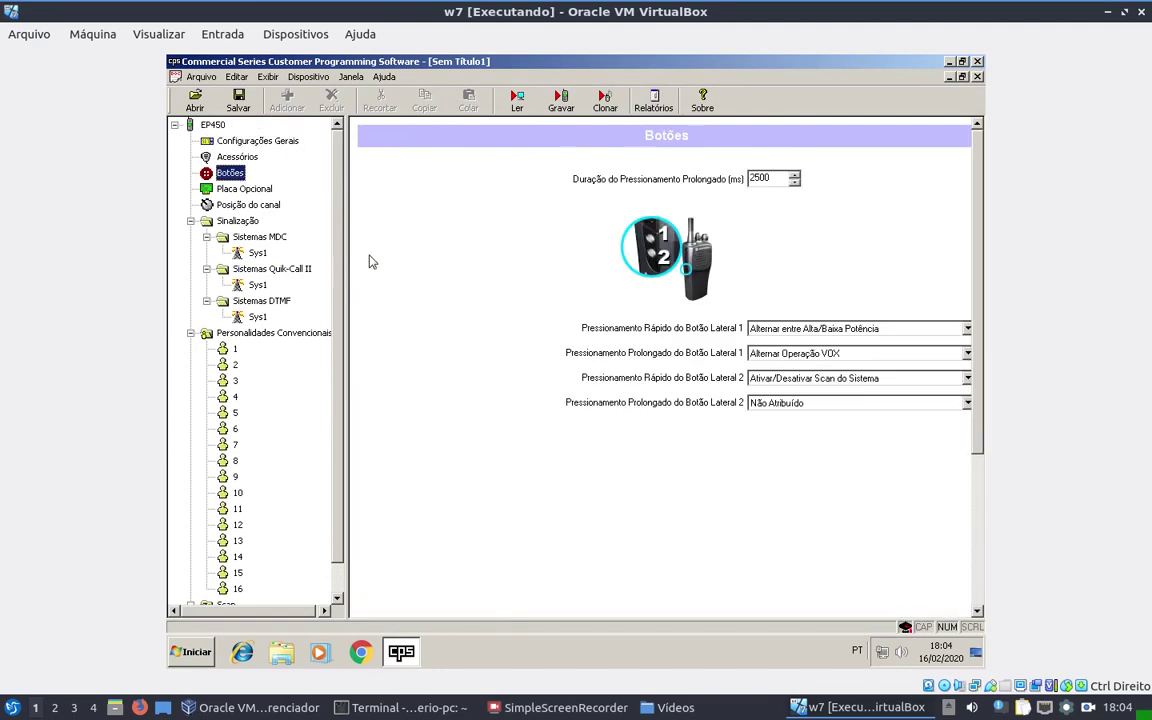
{"action": "left_click", "coordinate": [256, 254]}
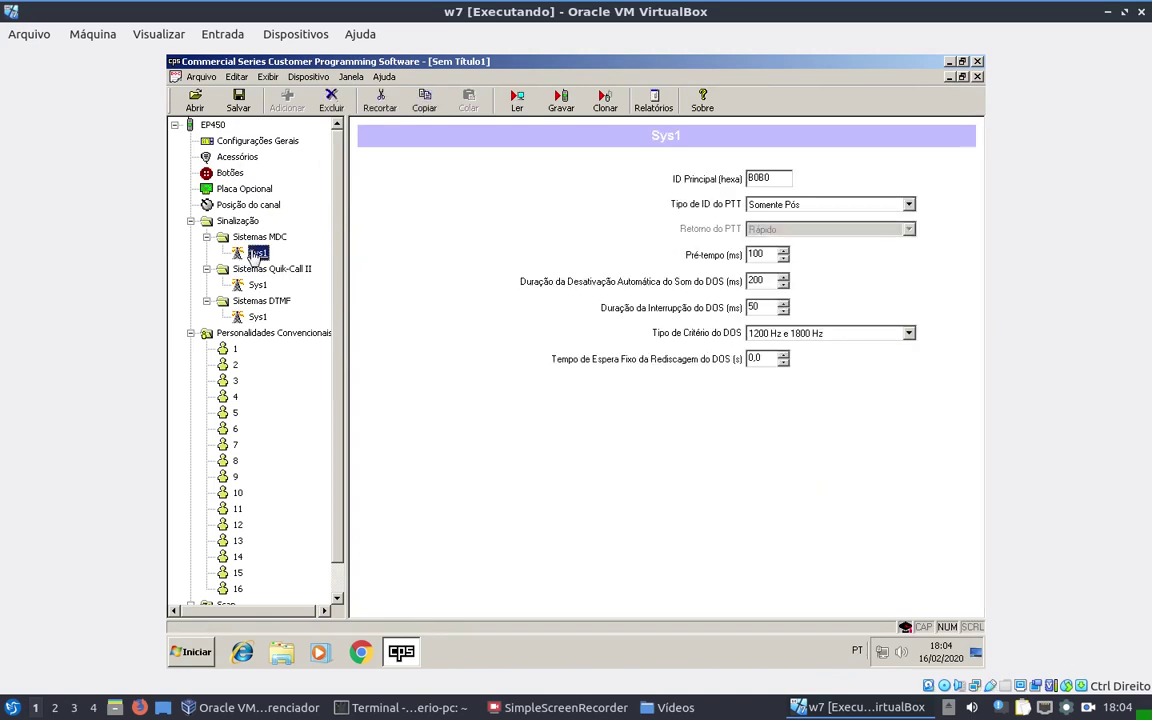
{"action": "left_click", "coordinate": [257, 285]}
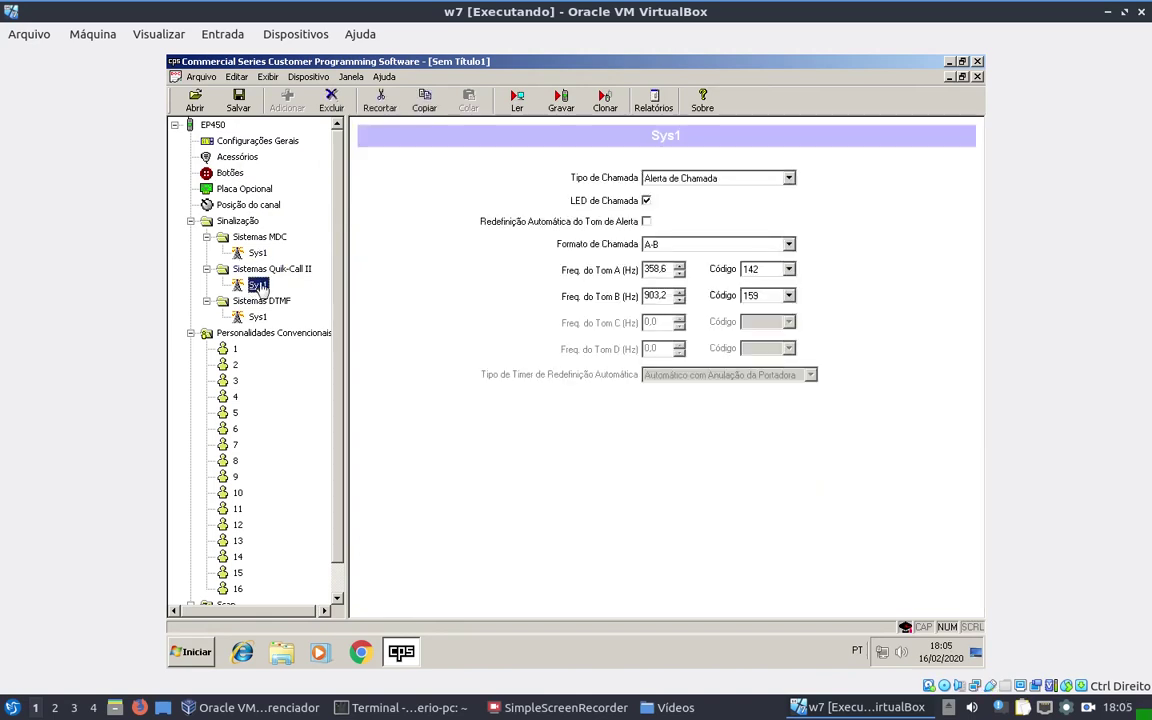
{"action": "left_click", "coordinate": [257, 316]}
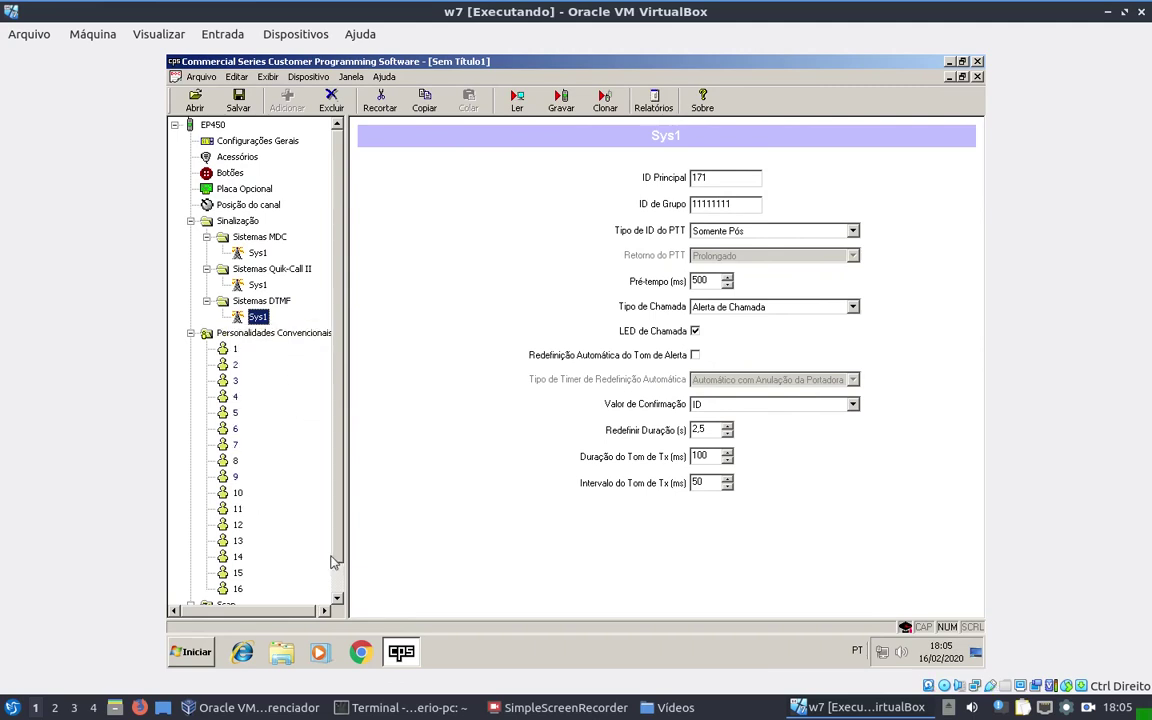
{"action": "left_click", "coordinate": [236, 460]}
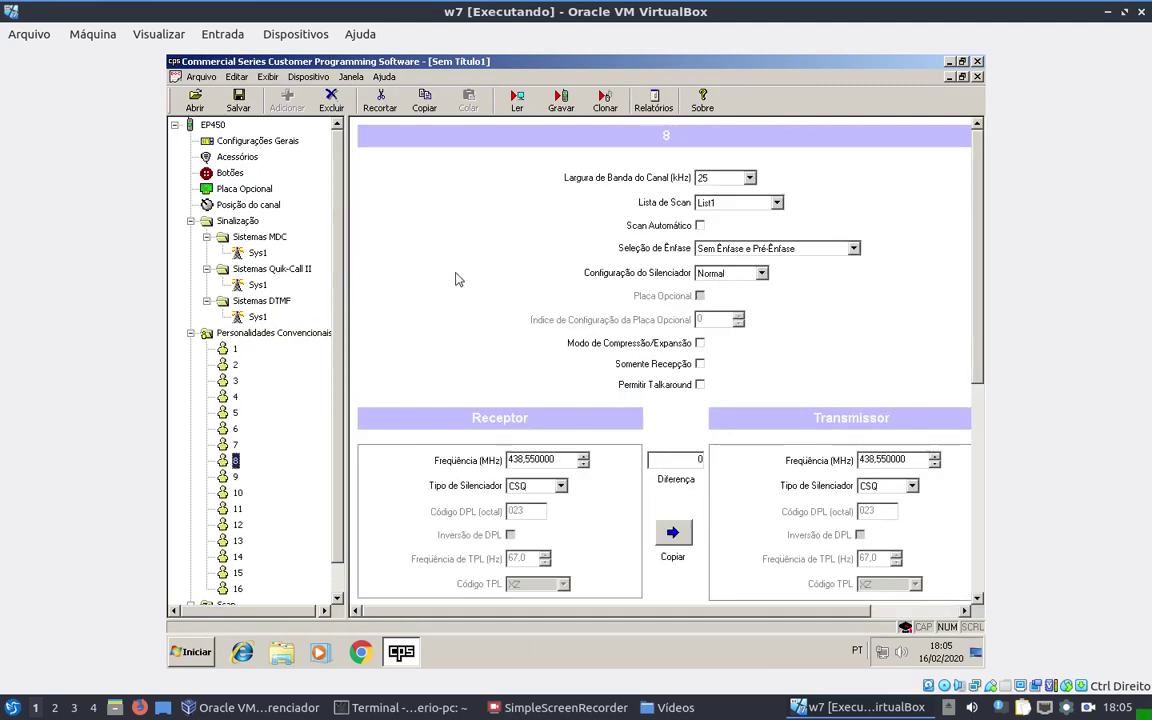
{"action": "scroll", "coordinate": [455, 279], "scroll_direction": "down", "scroll_amount": 1}
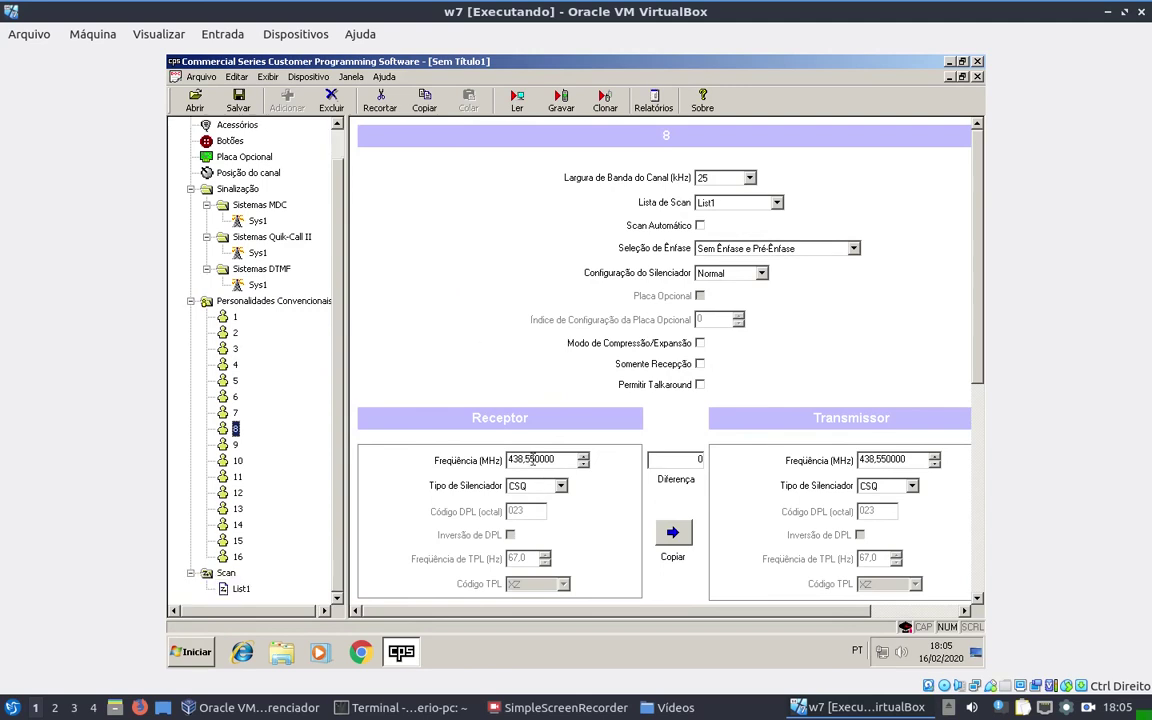